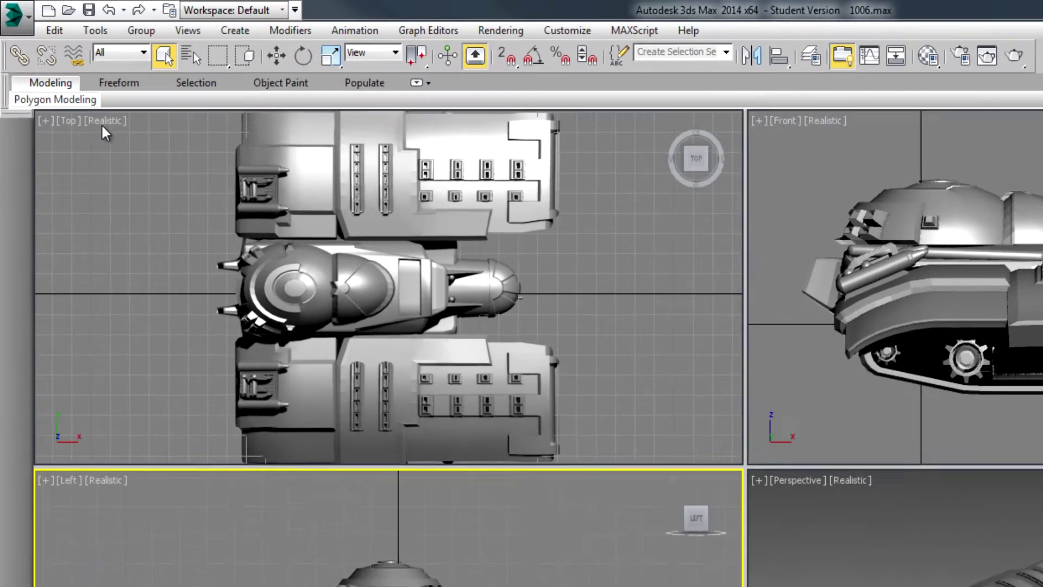
# Try the Shaded and Consistent Colors shading modes in the Top viewport
pyautogui.click(68, 82)
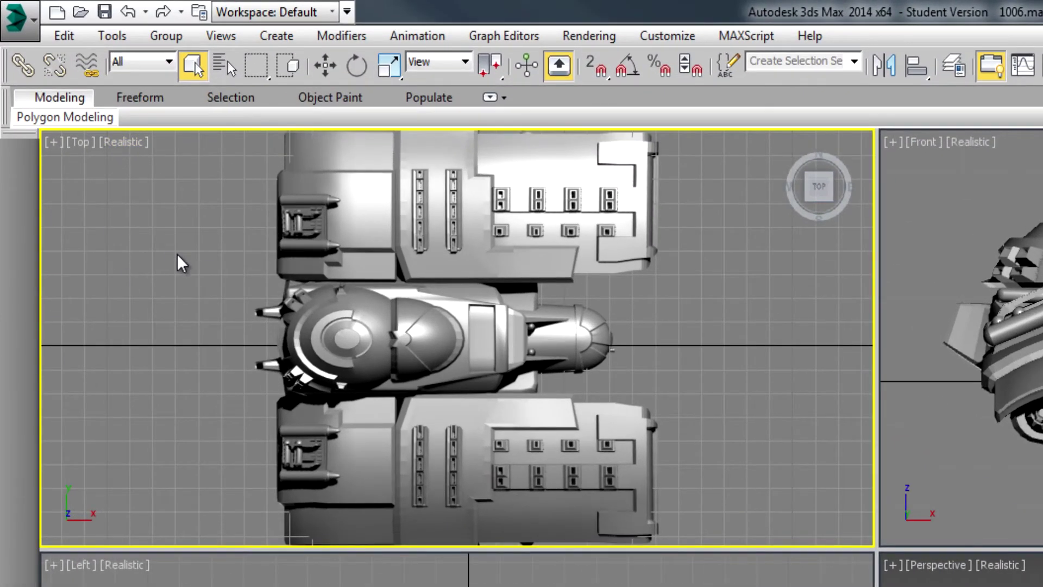
pyautogui.click(122, 144)
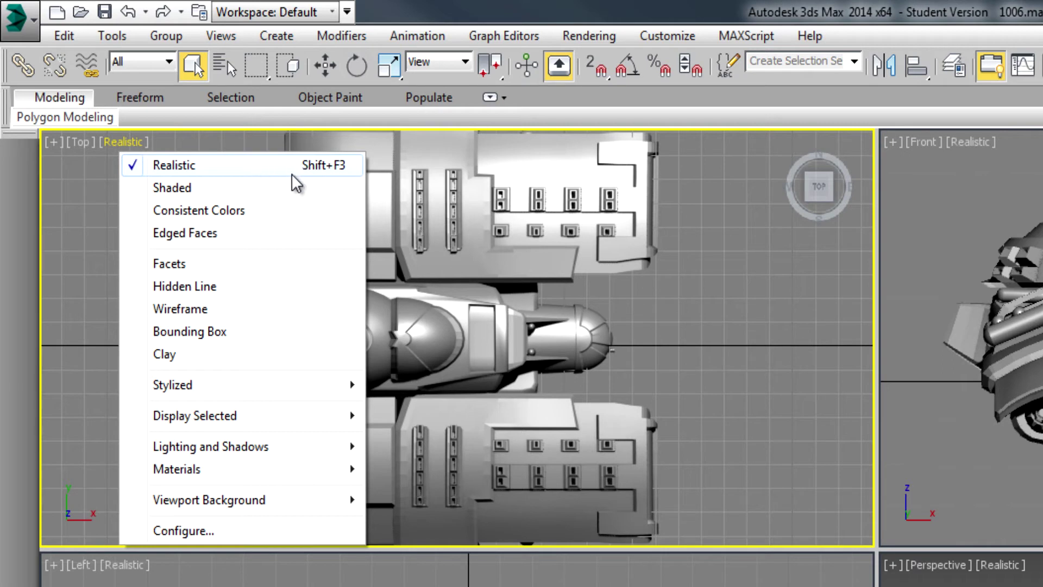
pyautogui.click(197, 191)
pyautogui.click(122, 142)
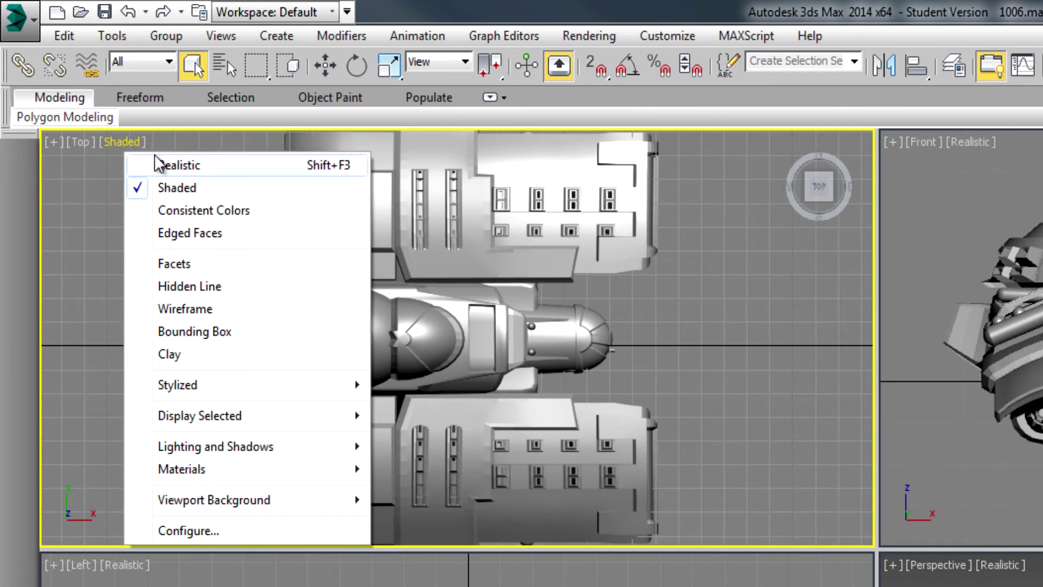
pyautogui.click(204, 215)
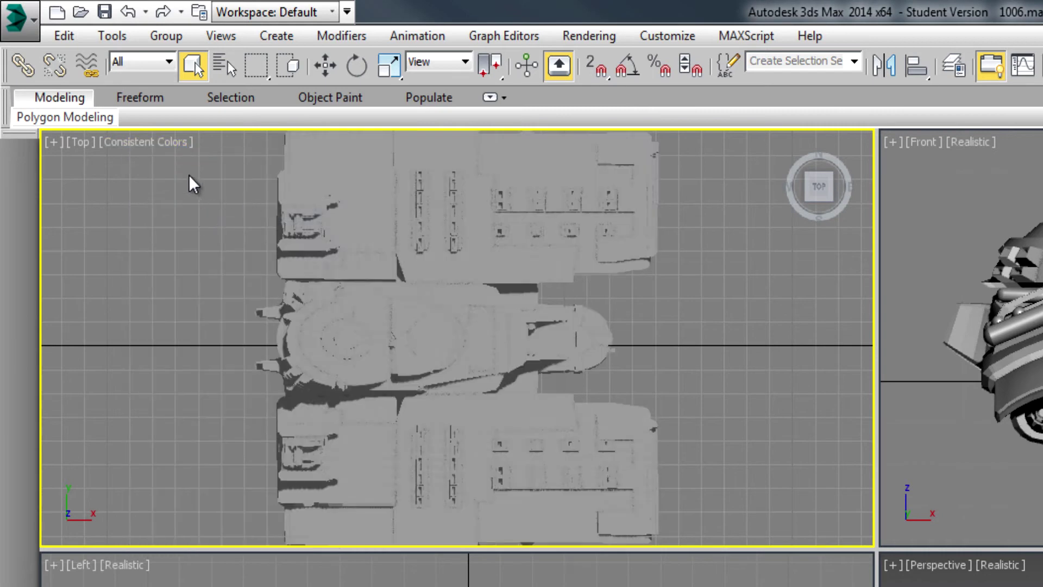
# Turn on Edged Faces in the Top viewport
pyautogui.rightClick(136, 143)
pyautogui.rightClick(130, 111)
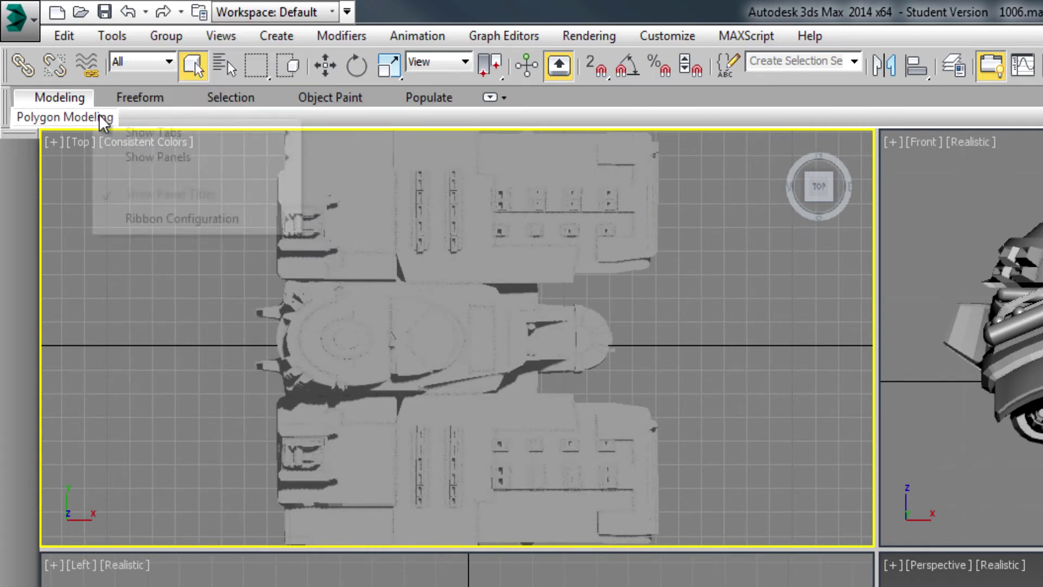
pyautogui.click(82, 117)
pyautogui.click(163, 142)
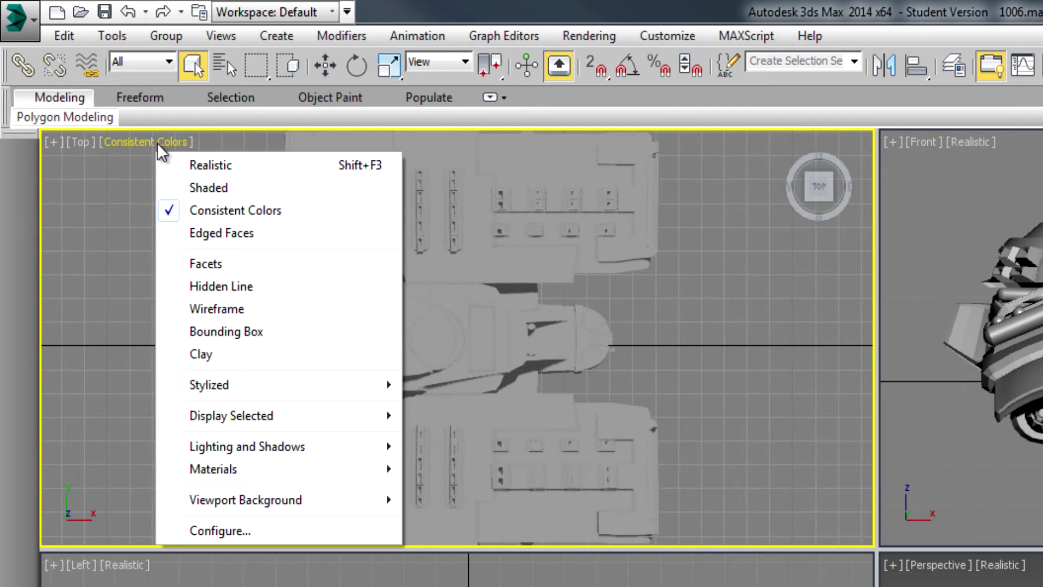
pyautogui.click(231, 236)
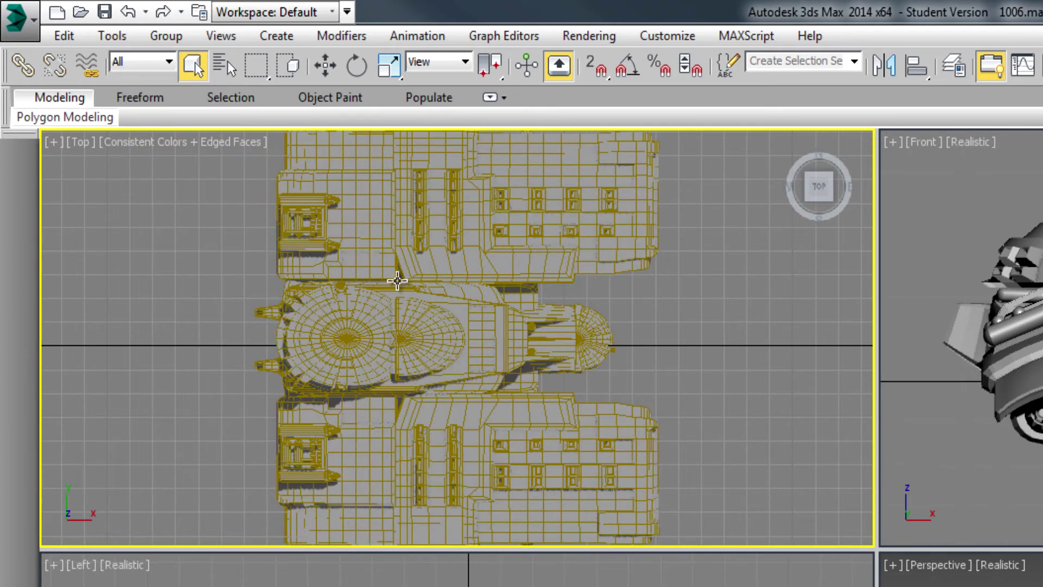
# Set the Top viewport's shading mode back to Realistic
pyautogui.rightClick(191, 213)
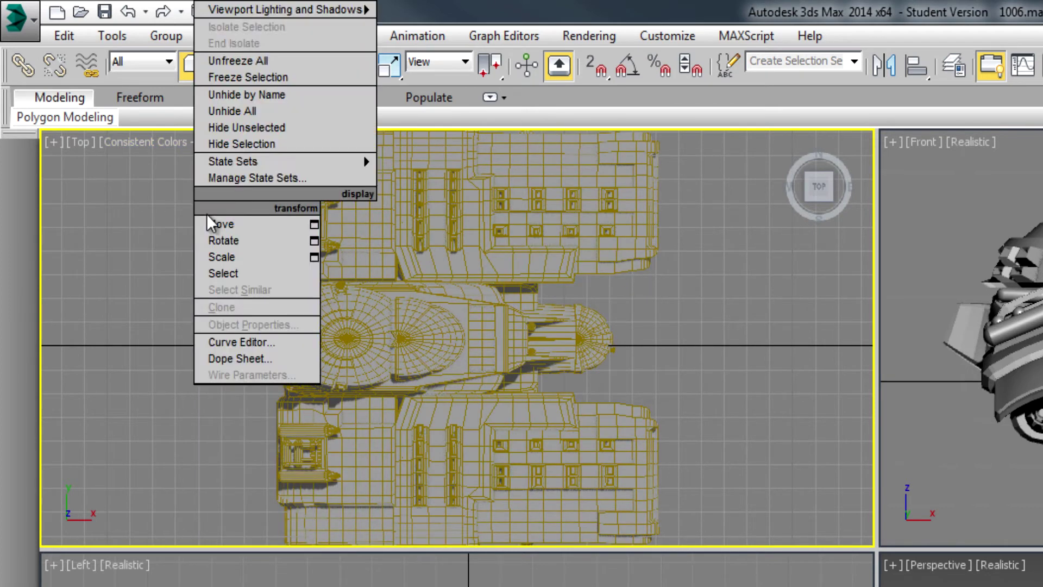
pyautogui.click(168, 147)
pyautogui.click(172, 146)
pyautogui.click(224, 165)
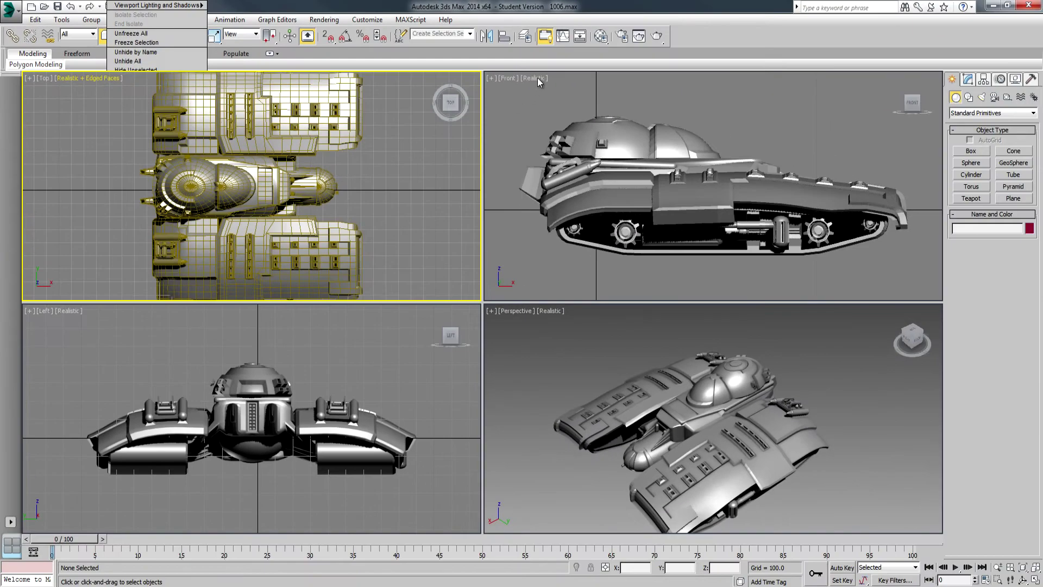
# Turn on Edged Faces in the Front and Left viewports
pyautogui.click(553, 81)
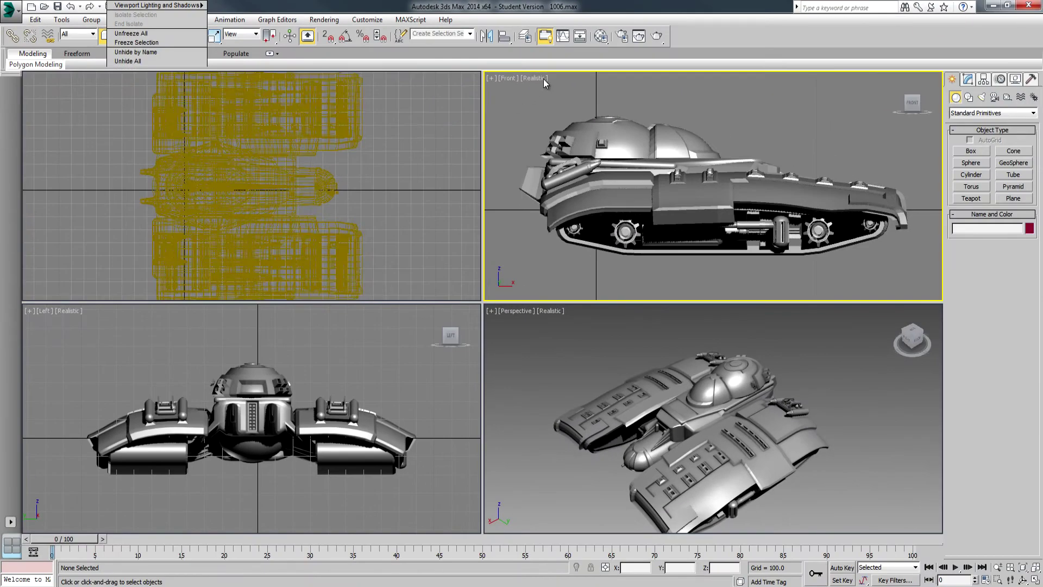
pyautogui.click(529, 78)
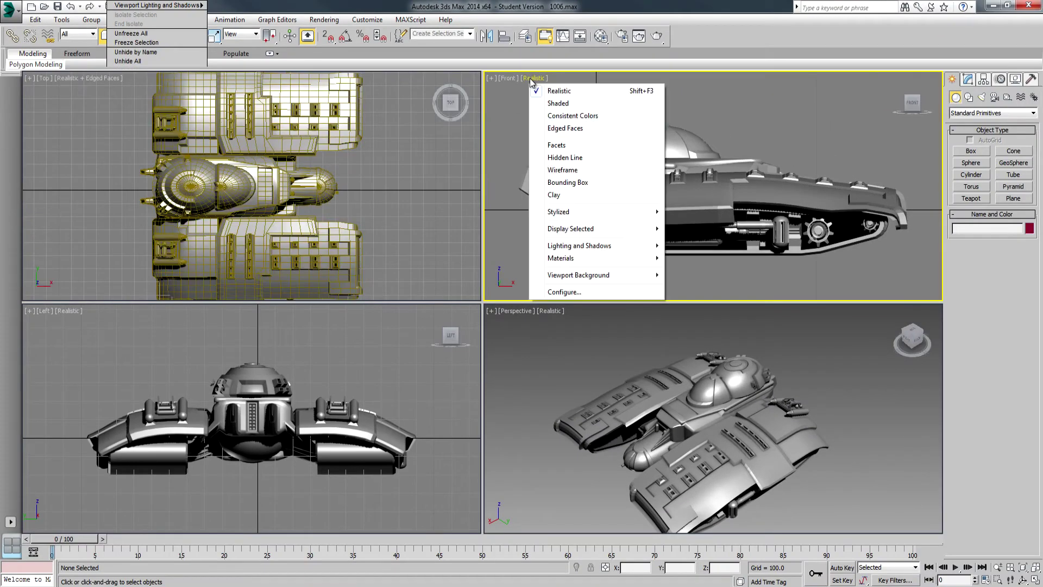
pyautogui.click(562, 128)
pyautogui.click(67, 309)
pyautogui.click(76, 313)
pyautogui.click(120, 361)
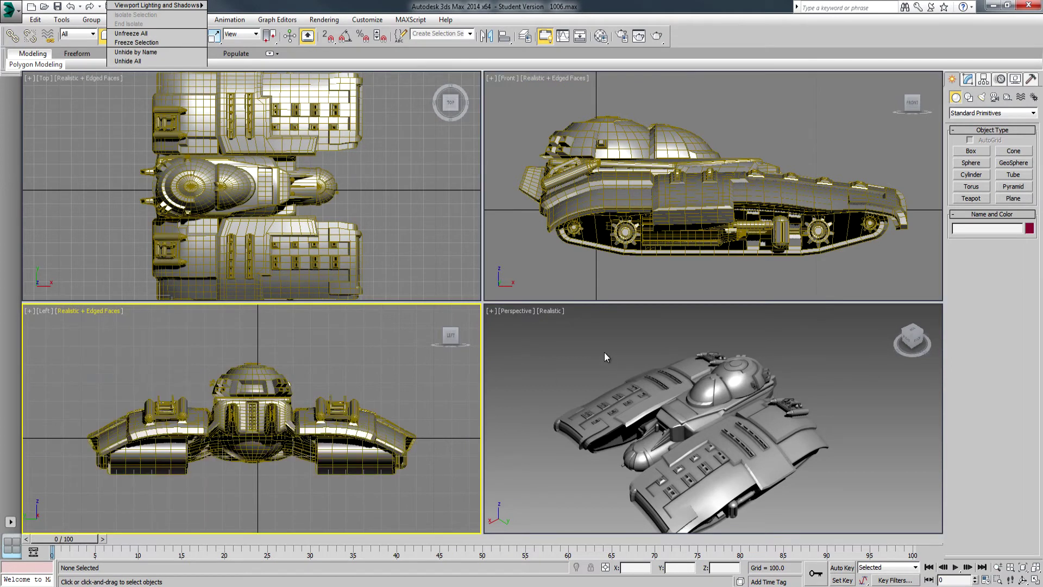
# Turn on Edged Faces in the Perspective viewport and maximize that viewport
pyautogui.click(565, 321)
pyautogui.click(550, 311)
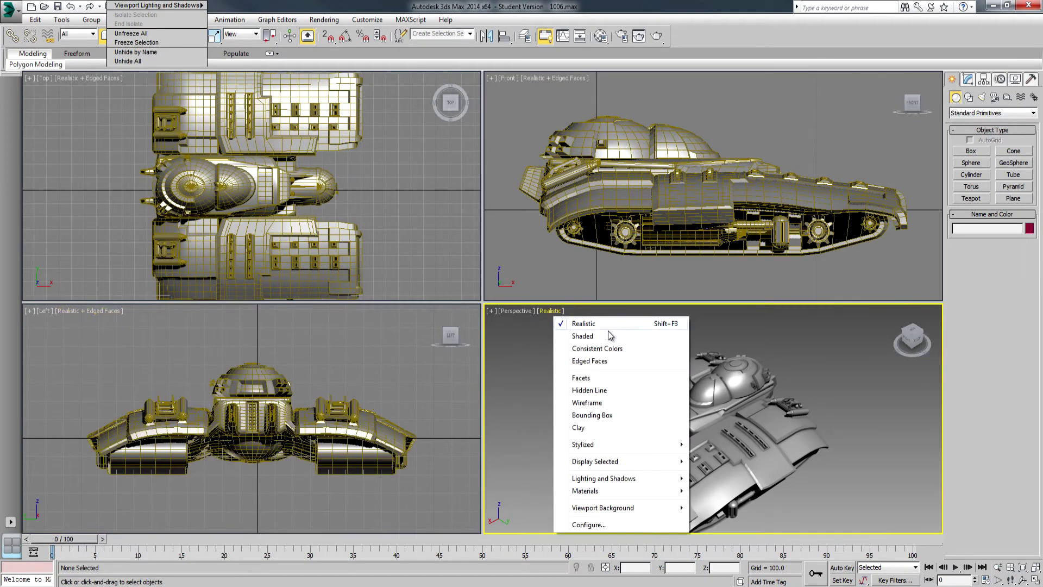
pyautogui.click(600, 361)
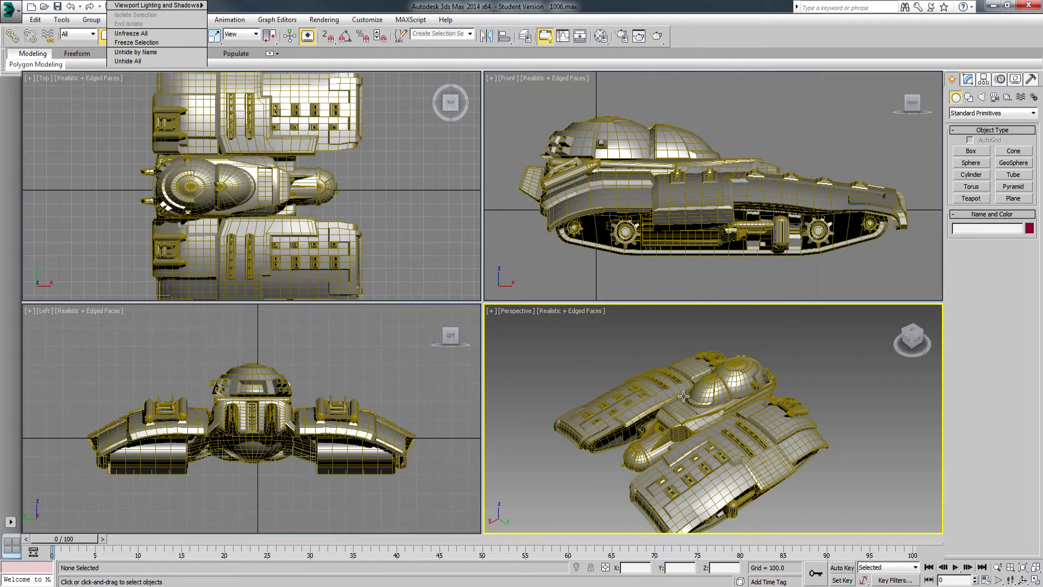
pyautogui.rightClick(798, 347)
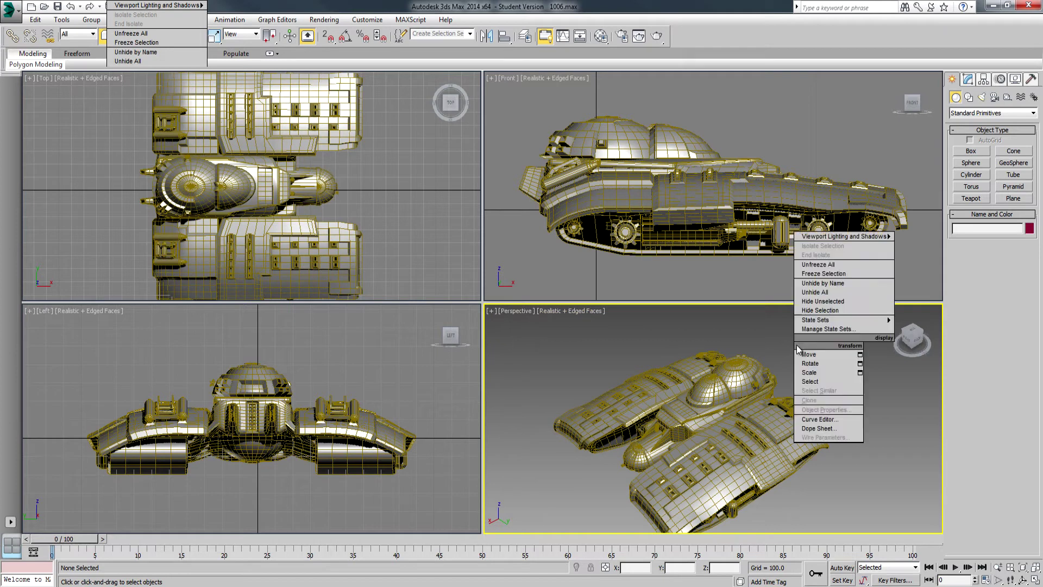
pyautogui.click(764, 330)
pyautogui.click(1034, 580)
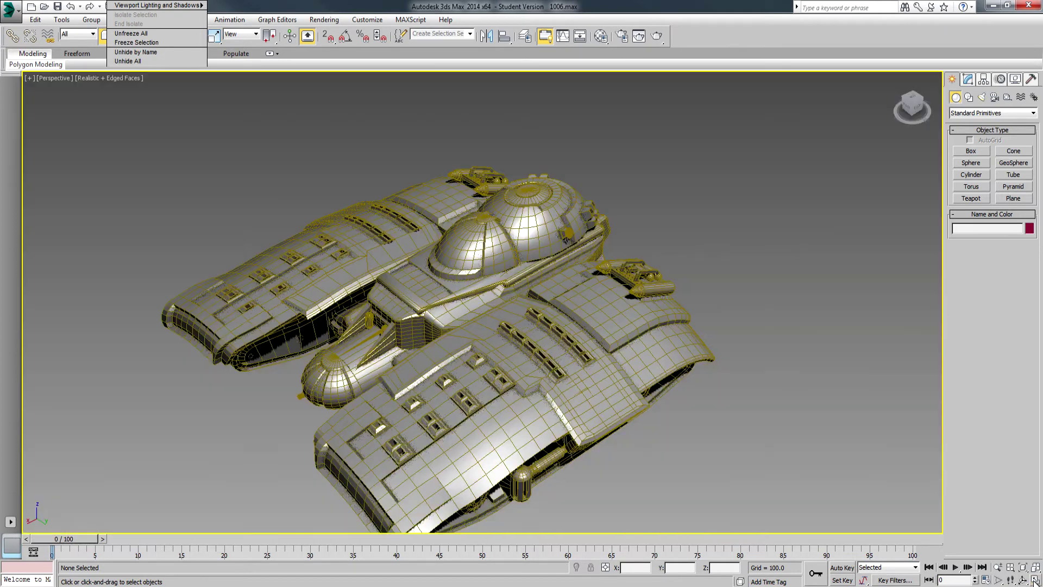
# Examine the tank in the Perspective view by orbiting to lower and frontal angles and panning it across the view
pyautogui.click(1022, 580)
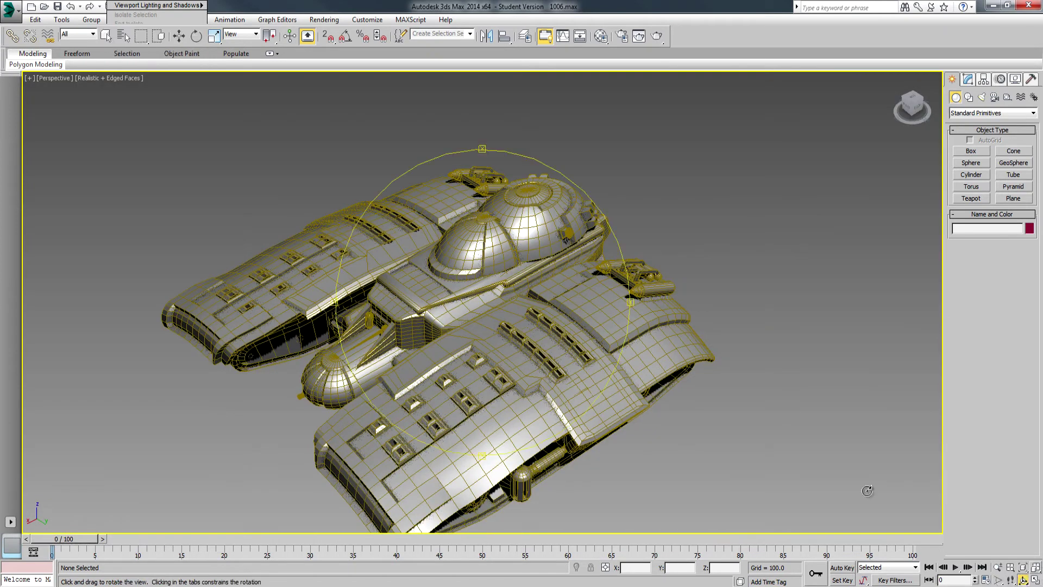
pyautogui.moveTo(454, 340); pyautogui.dragTo(423, 310)
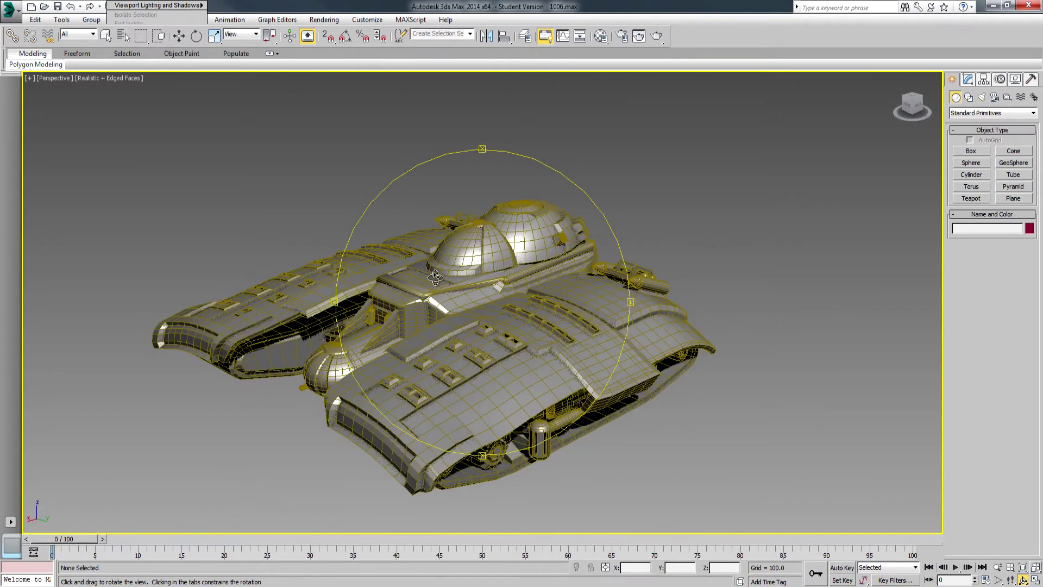
pyautogui.click(178, 36)
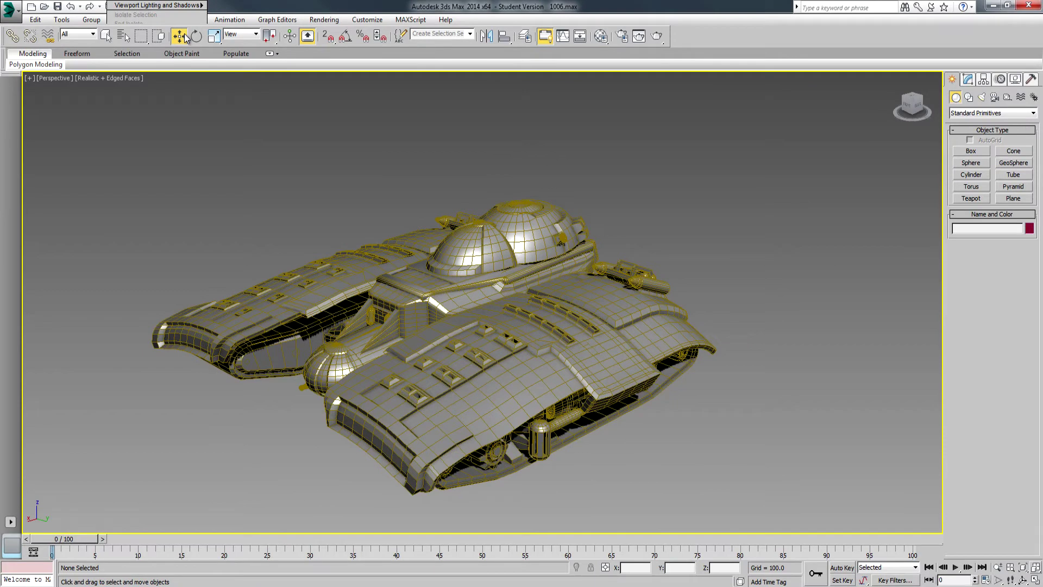
pyautogui.click(1011, 580)
pyautogui.click(1010, 542)
pyautogui.moveTo(831, 317); pyautogui.dragTo(298, 303)
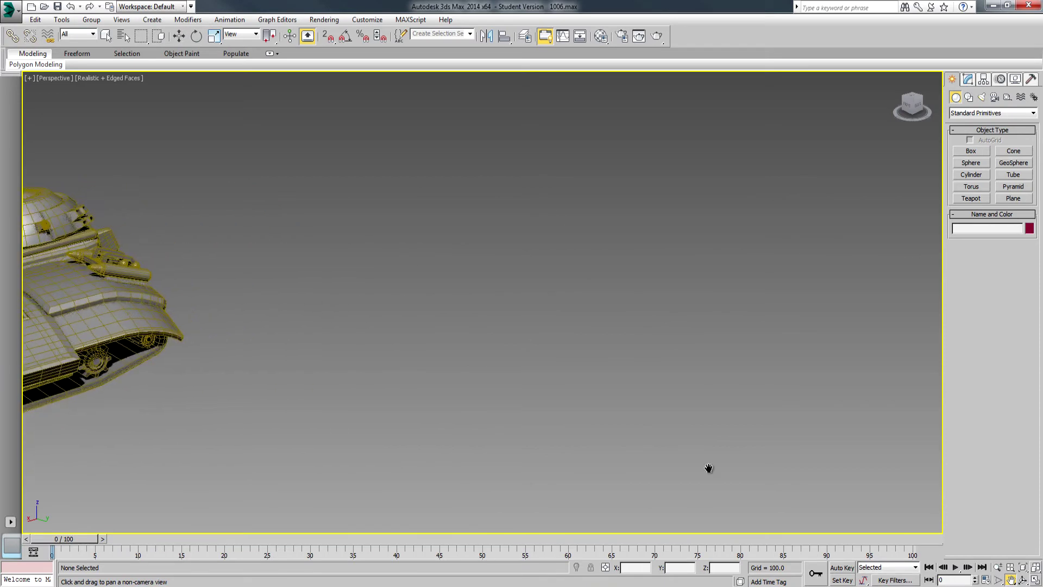
pyautogui.click(1024, 580)
pyautogui.moveTo(526, 291); pyautogui.dragTo(565, 279)
pyautogui.hotkey('ctrl', 'p')
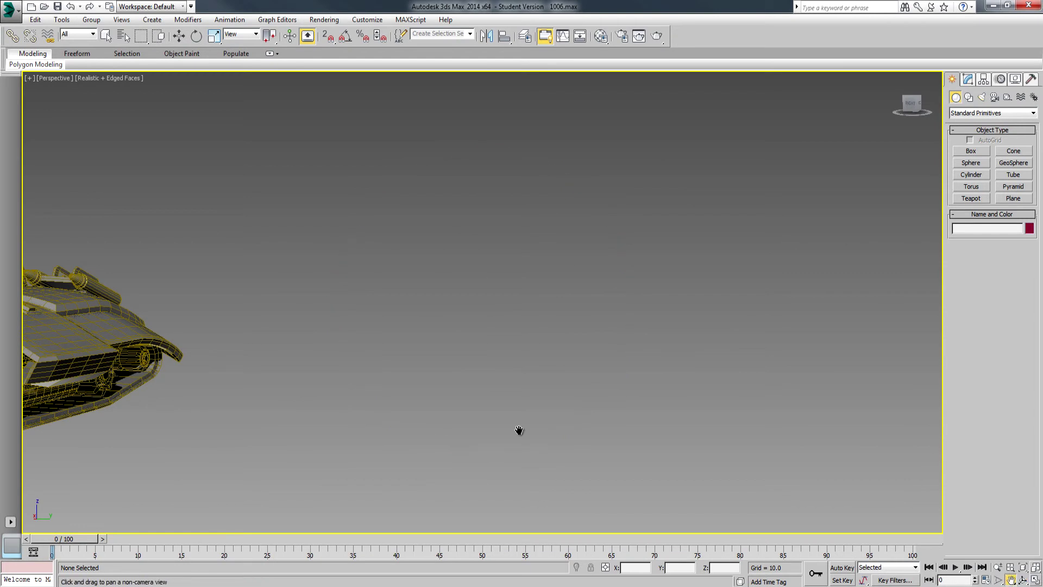
pyautogui.moveTo(422, 389); pyautogui.dragTo(842, 321)
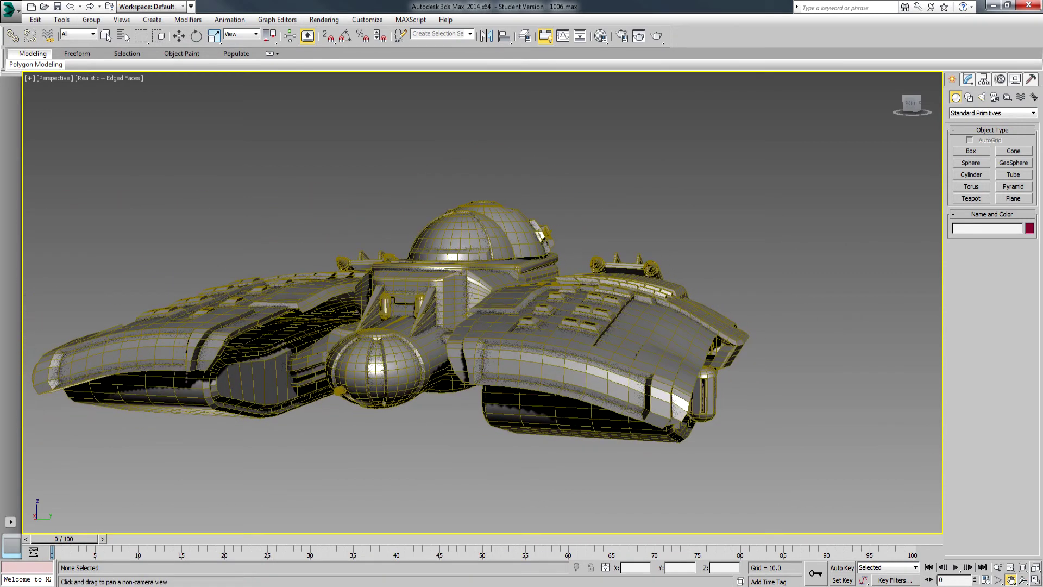
pyautogui.click(1022, 580)
pyautogui.moveTo(516, 280); pyautogui.dragTo(484, 293)
pyautogui.click(1011, 579)
pyautogui.moveTo(470, 346); pyautogui.dragTo(628, 272)
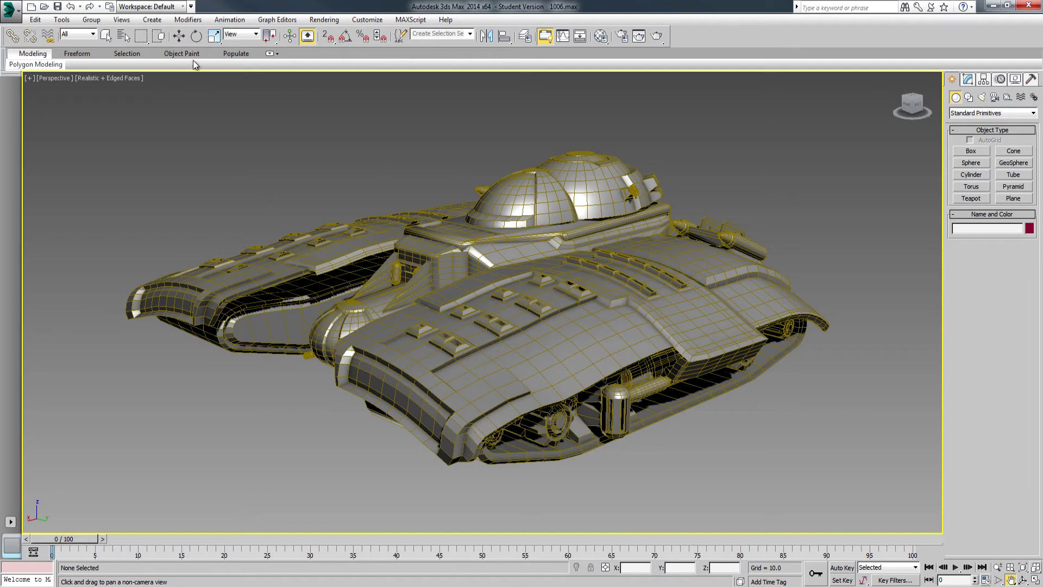
# Select the front dome on the tank's hull and orbit around the model to view its underside and sides
pyautogui.click(179, 36)
pyautogui.click(532, 211)
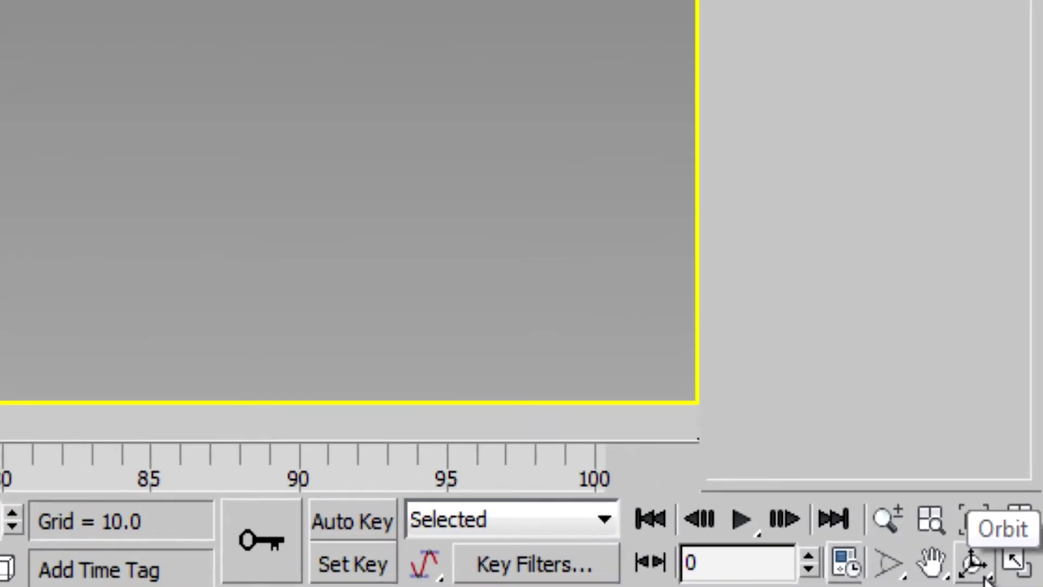
pyautogui.click(973, 565)
pyautogui.moveTo(982, 574); pyautogui.dragTo(975, 530)
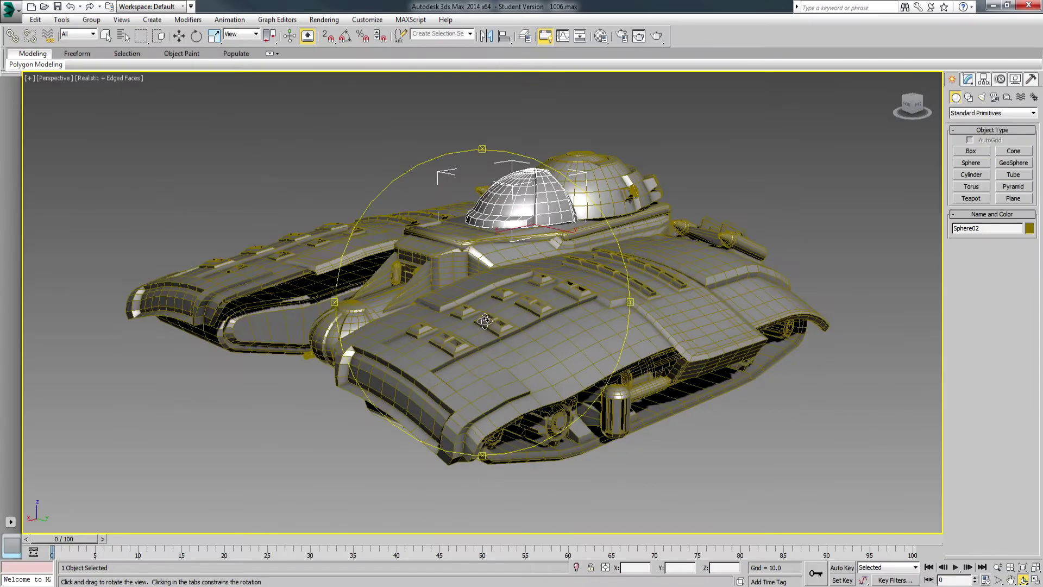
pyautogui.moveTo(484, 321); pyautogui.dragTo(522, 284)
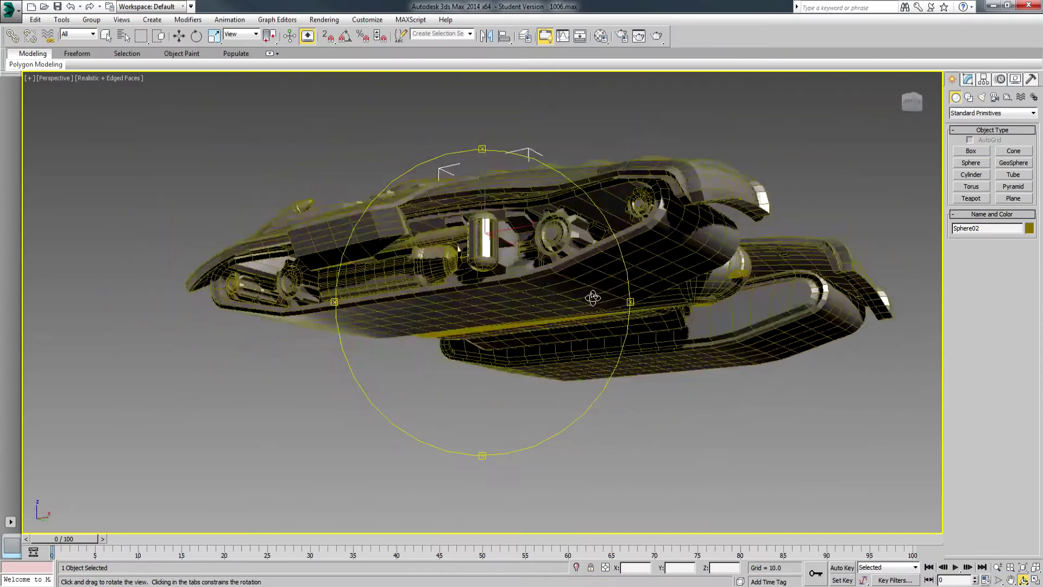
pyautogui.moveTo(596, 305); pyautogui.dragTo(499, 341)
pyautogui.moveTo(806, 499); pyautogui.dragTo(891, 483)
# Pan and orbit the Perspective view to inspect the tank's front and upper surfaces
pyautogui.click(1011, 579)
pyautogui.moveTo(730, 334); pyautogui.dragTo(333, 326)
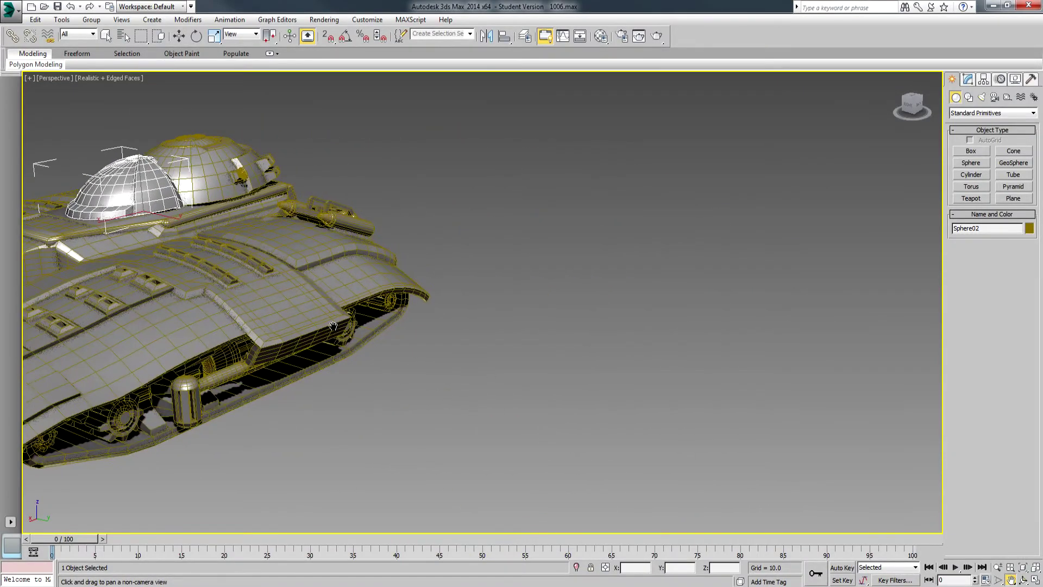
pyautogui.click(1022, 580)
pyautogui.moveTo(568, 356)
pyautogui.mouseDown()
pyautogui.moveTo(542, 293)
pyautogui.moveTo(491, 289)
pyautogui.moveTo(477, 328)
pyautogui.moveTo(565, 279)
pyautogui.moveTo(516, 289)
pyautogui.moveTo(556, 315)
pyautogui.moveTo(572, 345)
pyautogui.mouseUp()
pyautogui.click(1010, 580)
pyautogui.moveTo(449, 300); pyautogui.dragTo(788, 308)
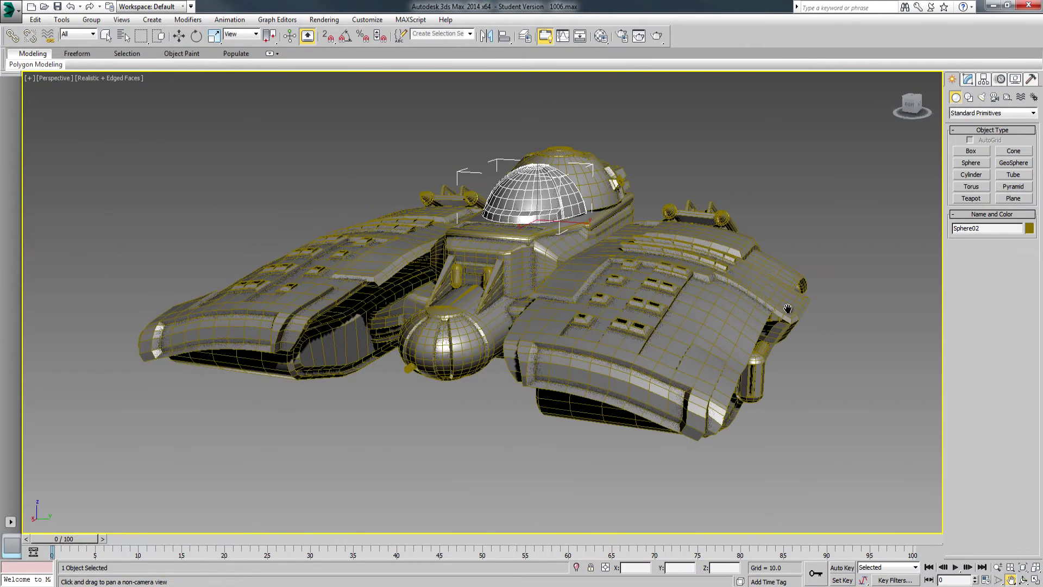
pyautogui.moveTo(1023, 579); pyautogui.dragTo(1026, 555)
pyautogui.moveTo(535, 326); pyautogui.dragTo(406, 344)
pyautogui.click(1010, 579)
pyautogui.click(1021, 575)
pyautogui.moveTo(511, 326); pyautogui.dragTo(342, 183)
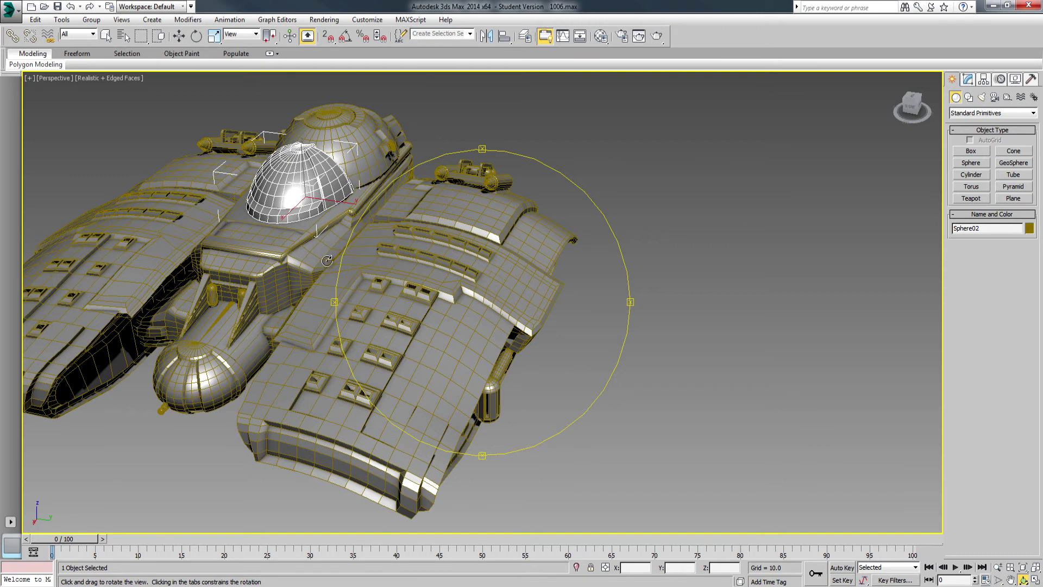
pyautogui.moveTo(445, 279)
pyautogui.mouseDown()
pyautogui.moveTo(478, 227)
pyautogui.moveTo(434, 288)
pyautogui.mouseUp()
# Select the near front armour plate with the raised blocks and orbit the view using the different Orbit modes
pyautogui.click(178, 37)
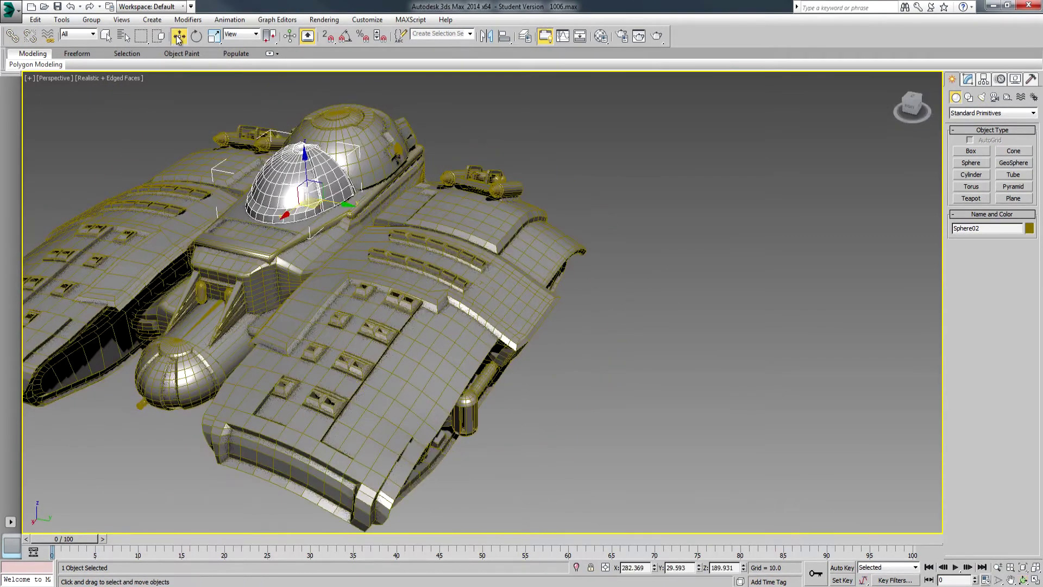
pyautogui.click(411, 326)
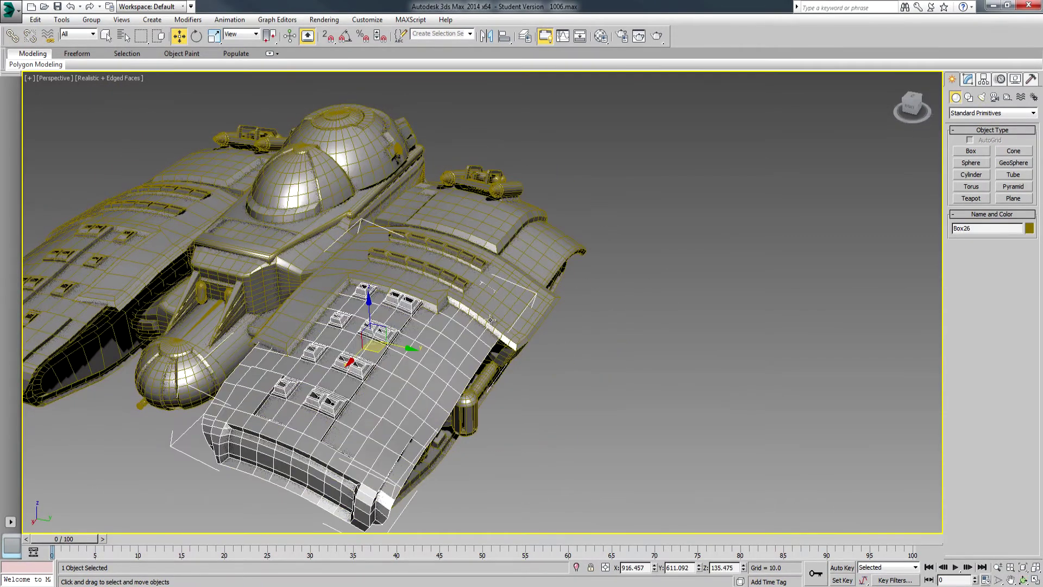
pyautogui.click(1024, 581)
pyautogui.moveTo(445, 317); pyautogui.dragTo(467, 374)
pyautogui.moveTo(1024, 581); pyautogui.dragTo(1024, 543)
pyautogui.moveTo(467, 350)
pyautogui.mouseDown()
pyautogui.moveTo(561, 299)
pyautogui.moveTo(592, 326)
pyautogui.moveTo(488, 315)
pyautogui.moveTo(533, 289)
pyautogui.moveTo(454, 335)
pyautogui.moveTo(472, 328)
pyautogui.moveTo(492, 347)
pyautogui.moveTo(503, 334)
pyautogui.moveTo(517, 343)
pyautogui.moveTo(484, 315)
pyautogui.moveTo(507, 270)
pyautogui.moveTo(461, 338)
pyautogui.moveTo(481, 346)
pyautogui.mouseUp()
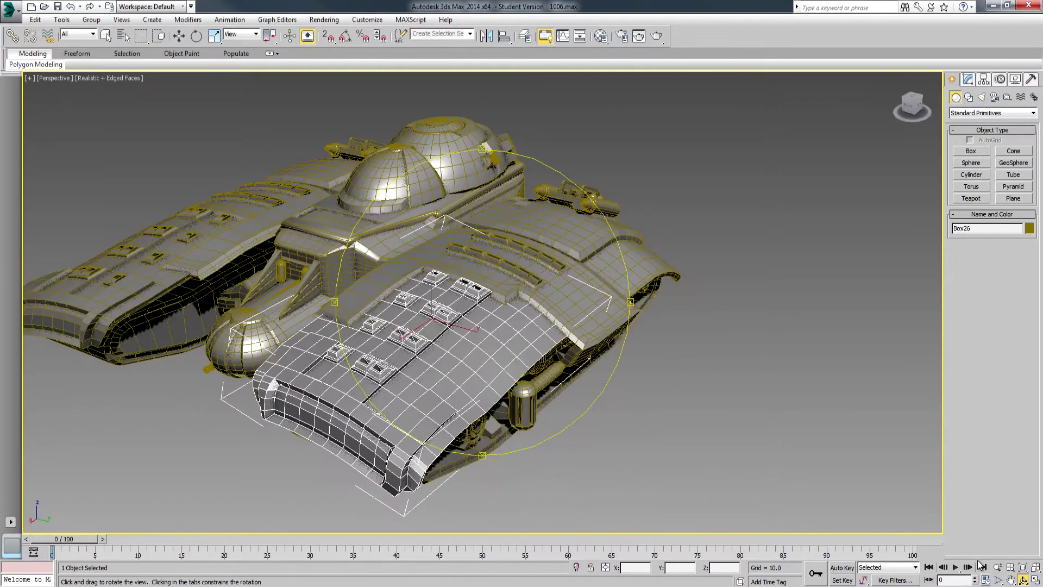
pyautogui.click(1026, 580)
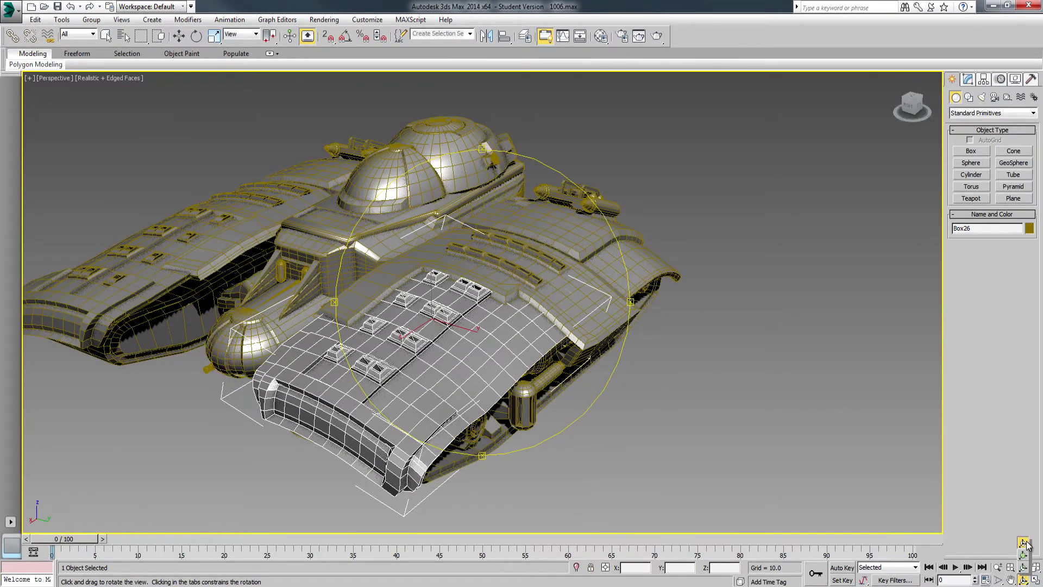
pyautogui.click(1024, 568)
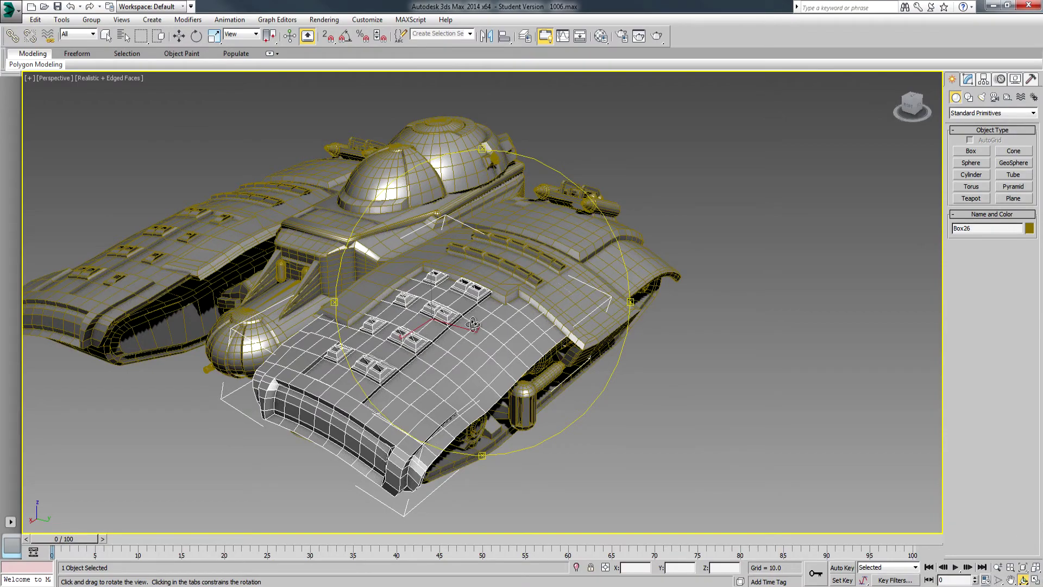
pyautogui.moveTo(477, 326)
pyautogui.mouseDown()
pyautogui.moveTo(505, 260)
pyautogui.moveTo(527, 320)
pyautogui.moveTo(505, 312)
pyautogui.moveTo(467, 328)
pyautogui.mouseUp()
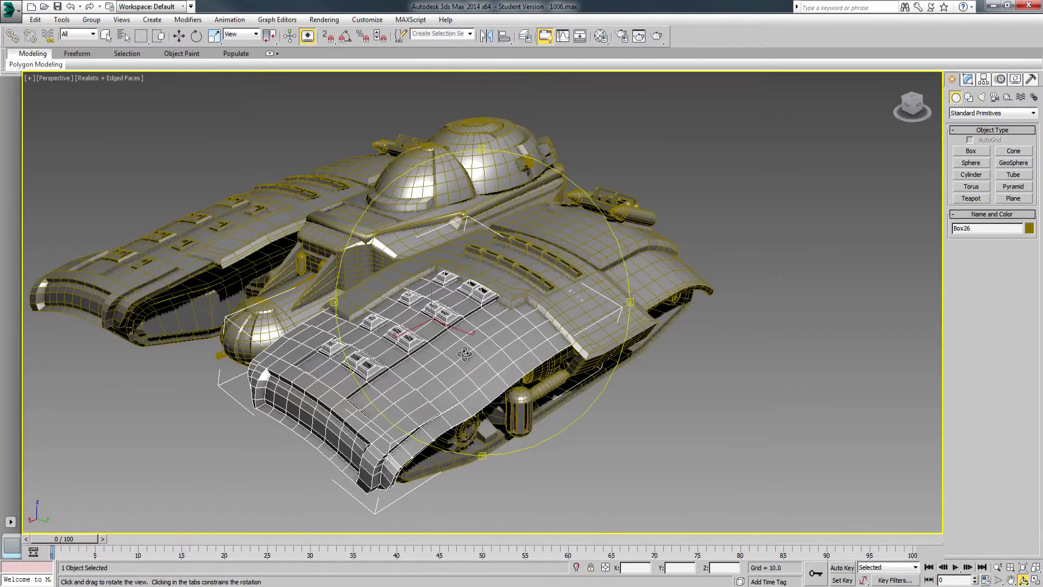
# Orbit the Perspective view around the selected front armour plate to see the tank from slightly different angles
pyautogui.click(1022, 580)
pyautogui.moveTo(435, 304); pyautogui.dragTo(464, 313)
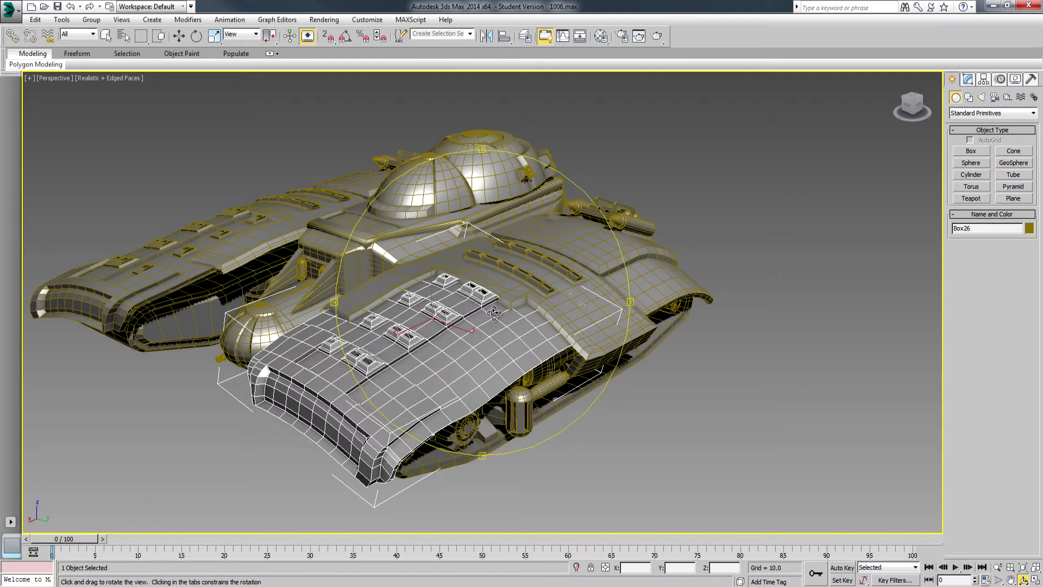
pyautogui.moveTo(494, 312)
pyautogui.mouseDown()
pyautogui.moveTo(556, 295)
pyautogui.moveTo(488, 311)
pyautogui.moveTo(491, 320)
pyautogui.mouseUp()
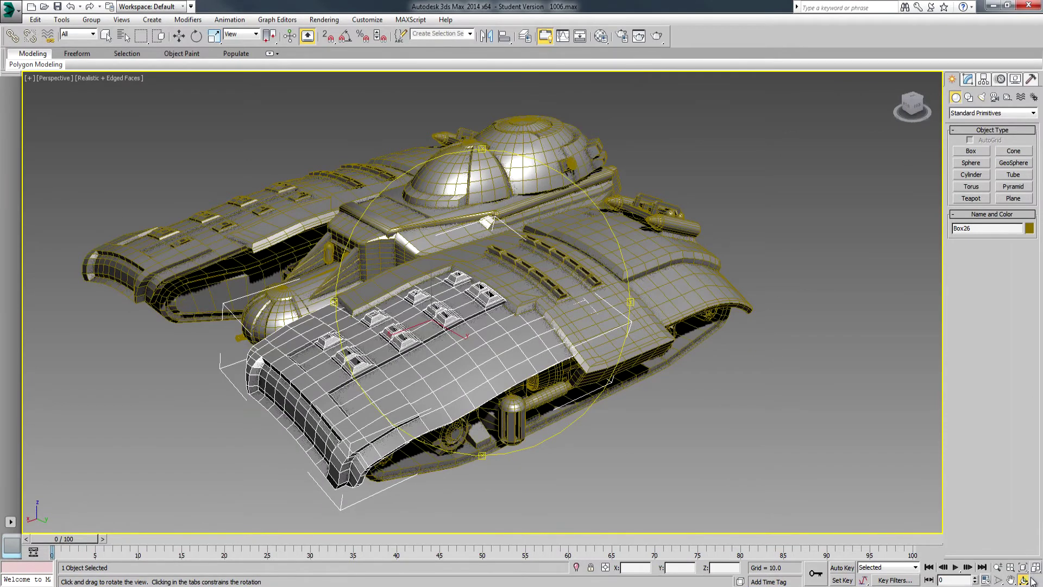
pyautogui.moveTo(498, 316); pyautogui.dragTo(515, 318)
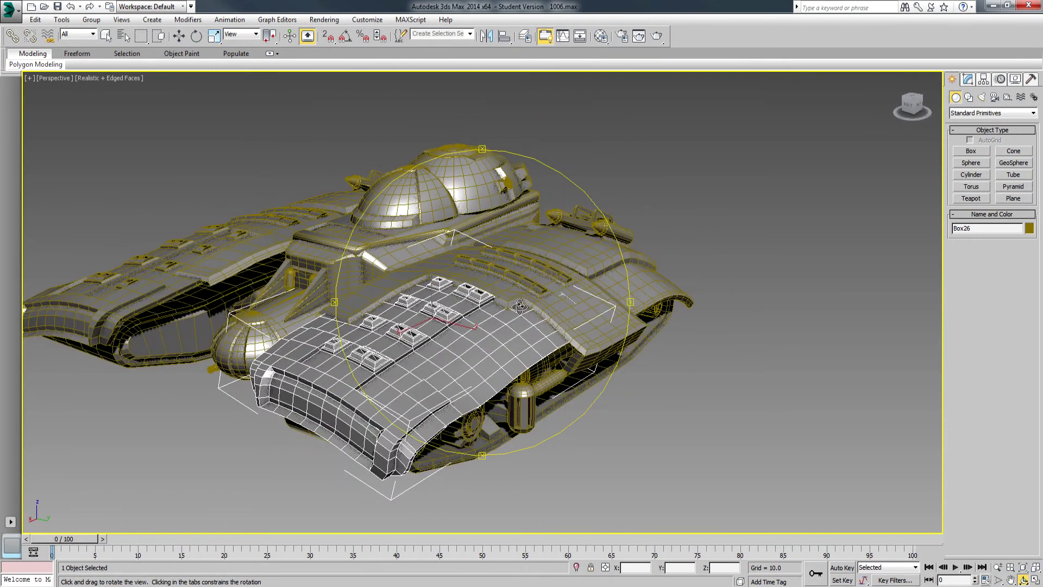
# Zoom and pan the Perspective view away from the tank, and bring the whole model back with Zoom Extents
pyautogui.click(998, 567)
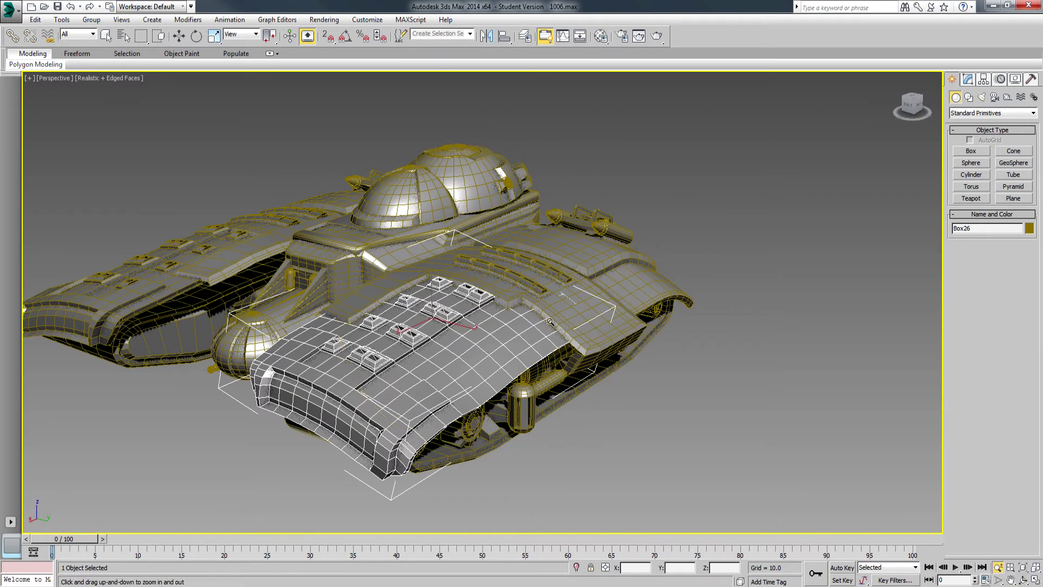
pyautogui.moveTo(533, 314); pyautogui.dragTo(614, 371)
pyautogui.click(1010, 580)
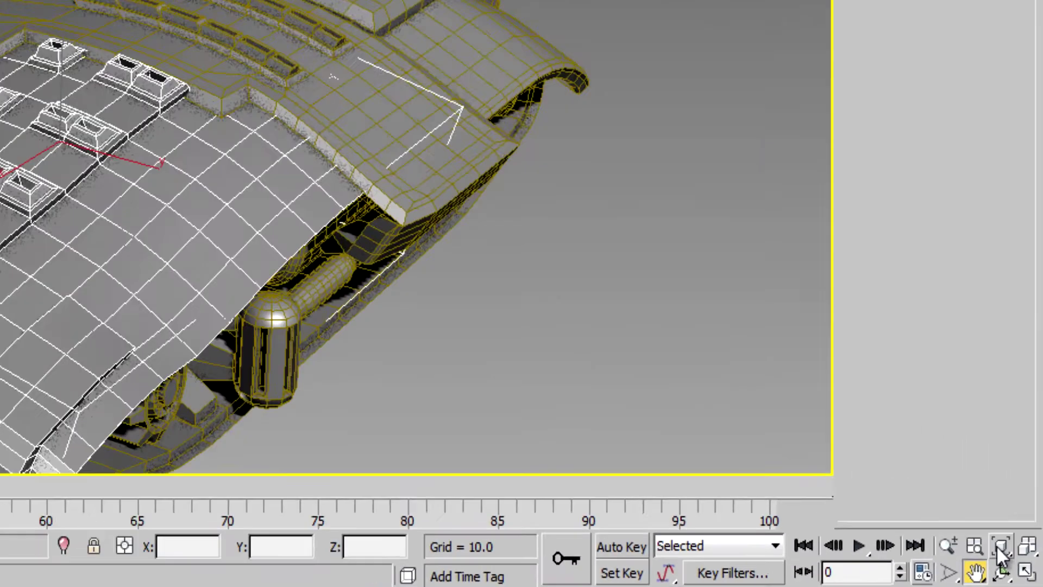
pyautogui.click(955, 502)
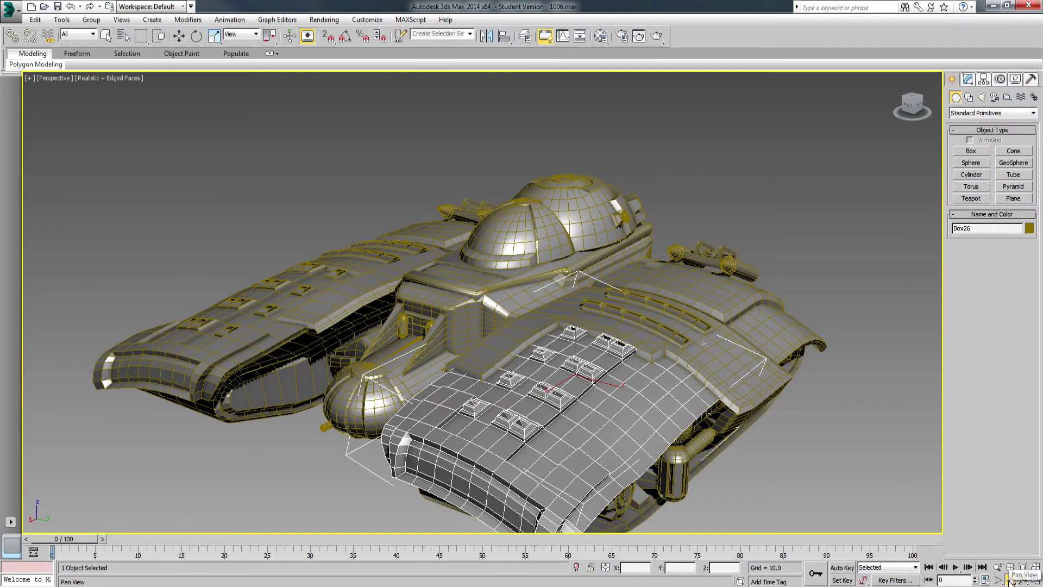
pyautogui.moveTo(642, 335); pyautogui.dragTo(3, 209)
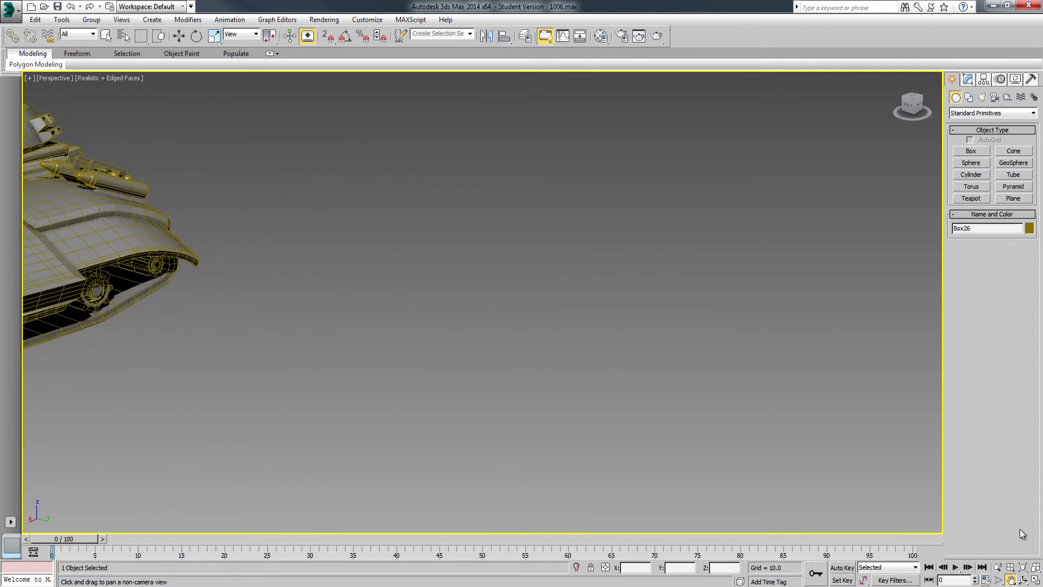
pyautogui.click(1023, 573)
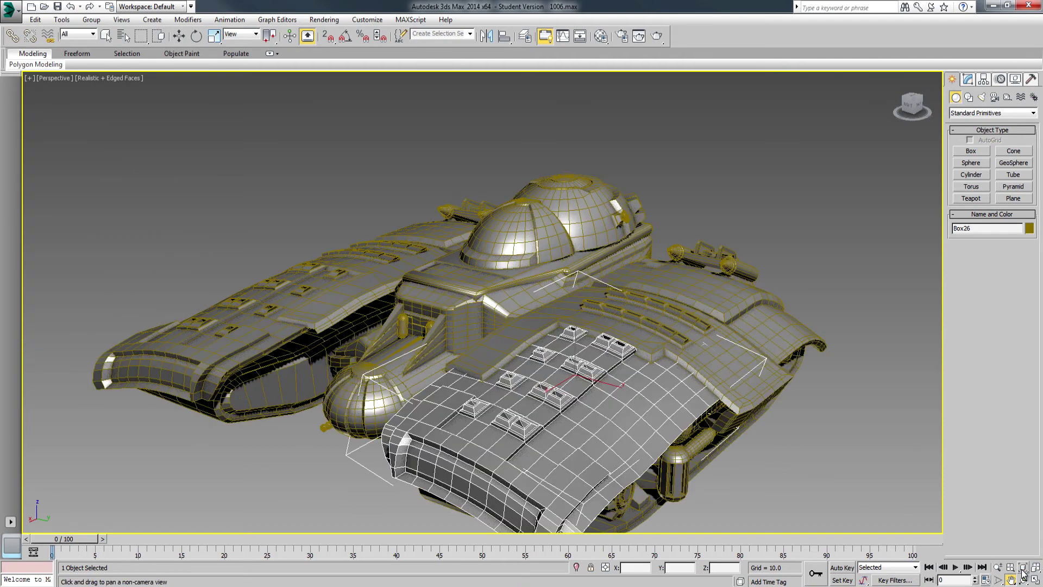
# Zoom far out from the tank, restore the view, and frame the selected armour plate with Zoom Extents Selected
pyautogui.click(1002, 568)
pyautogui.moveTo(602, 250); pyautogui.dragTo(576, 425)
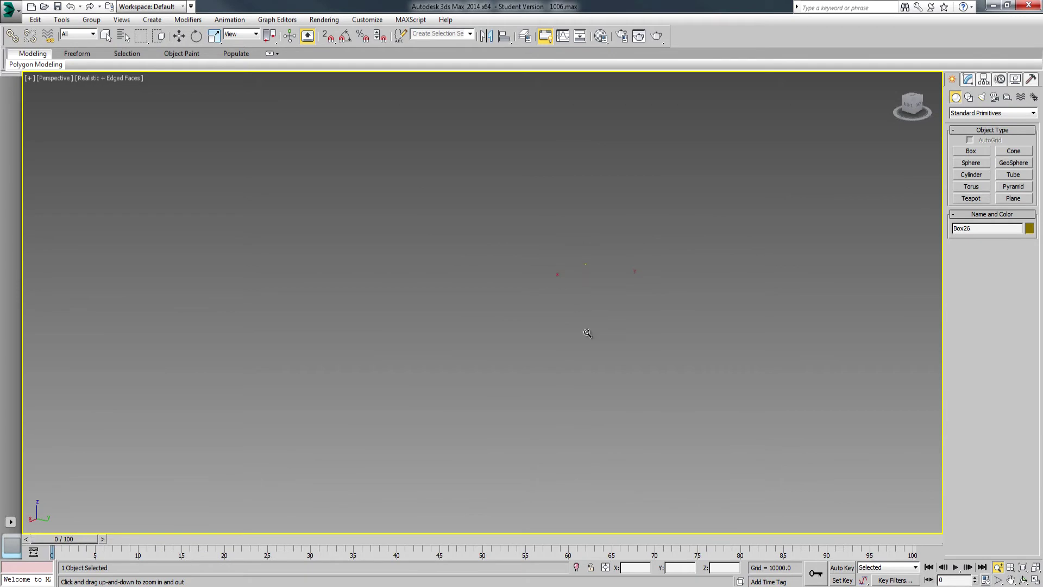
pyautogui.click(1024, 568)
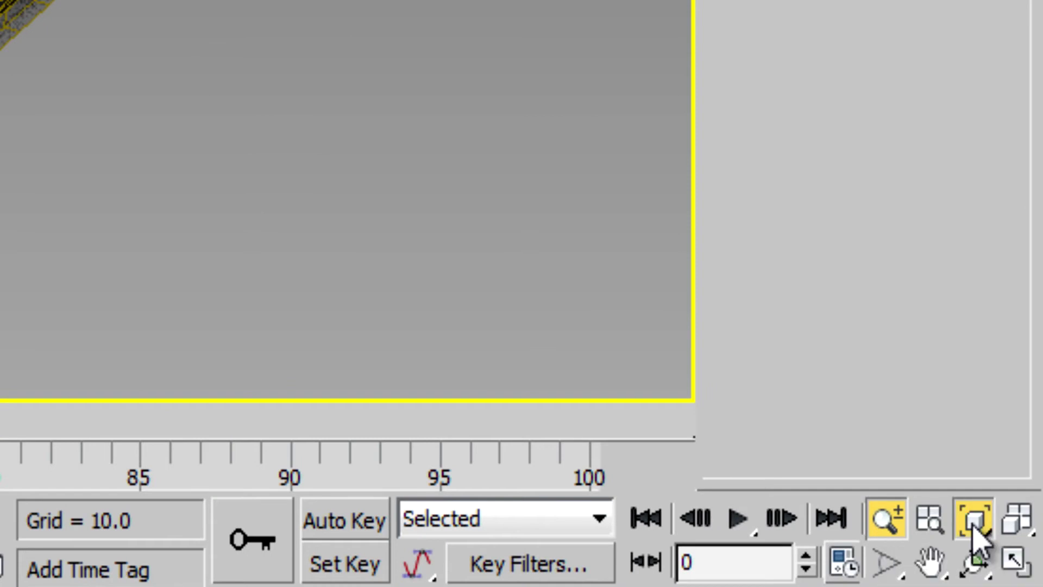
pyautogui.moveTo(976, 535); pyautogui.dragTo(973, 482)
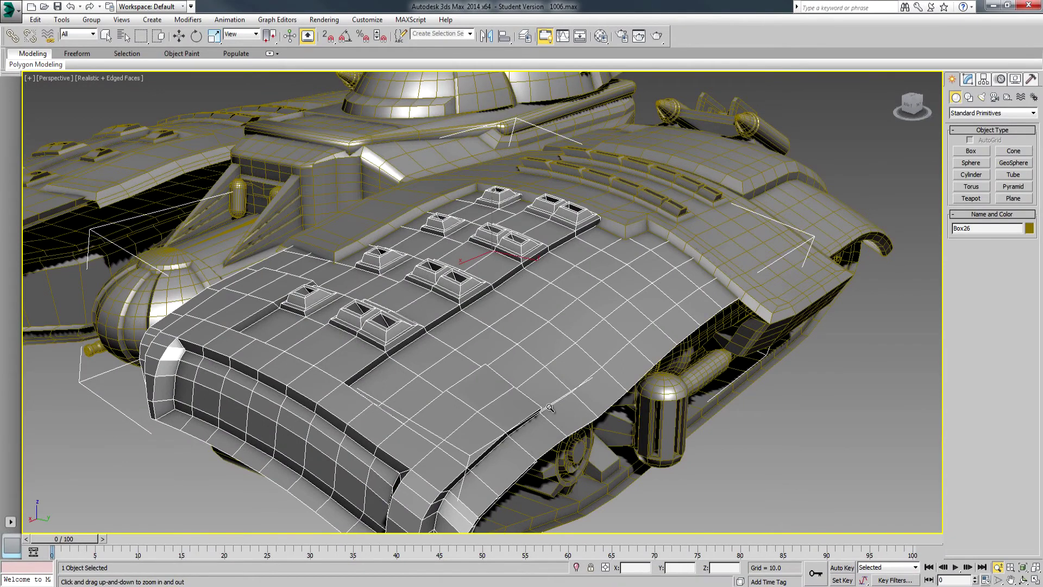
# Select the upright oil tank beside the near track, frame it with Zoom Extents Selected, and return to the whole model with Zoom Extents
pyautogui.click(179, 36)
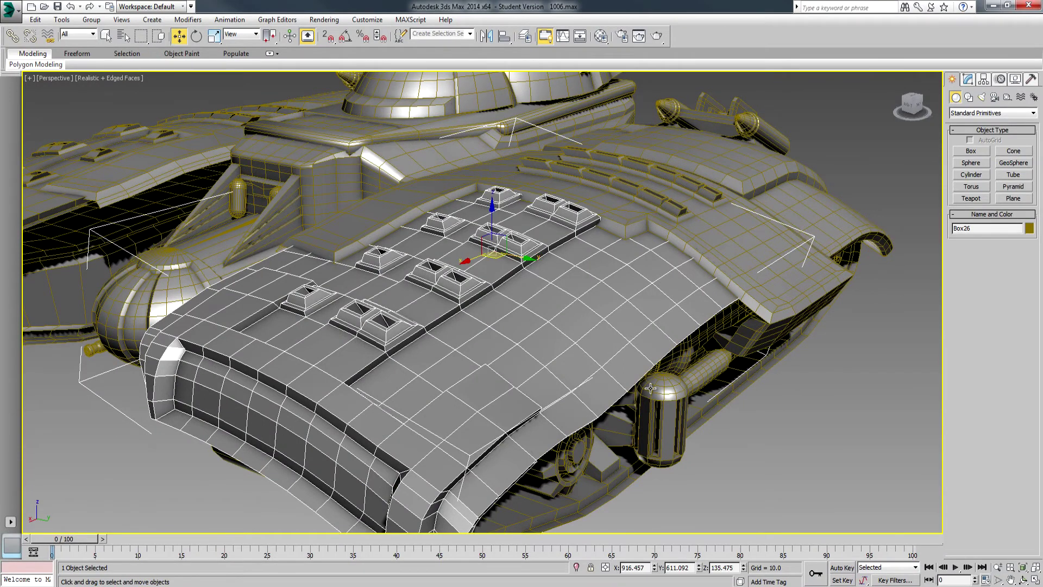
pyautogui.click(687, 399)
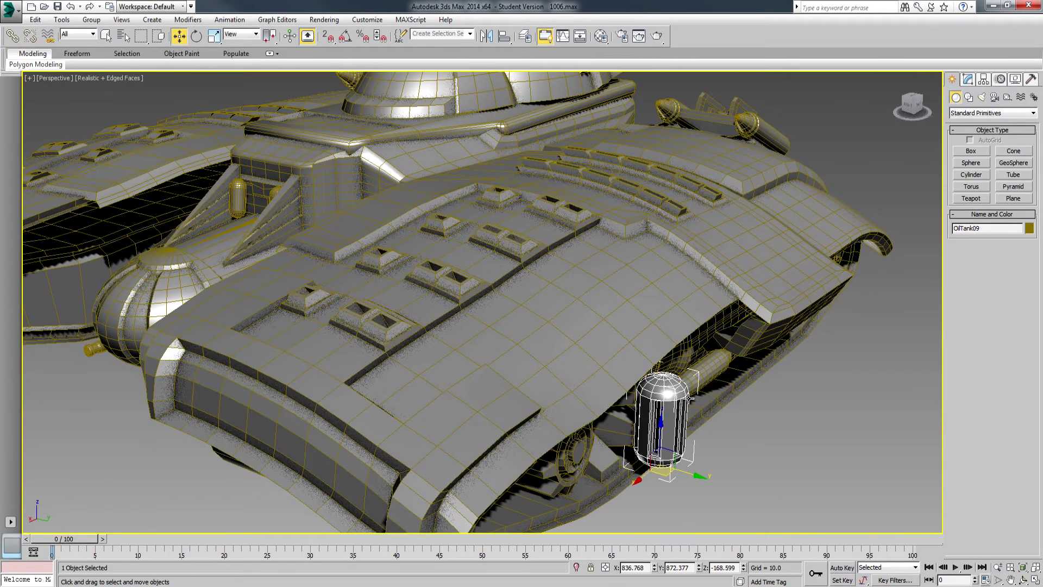
pyautogui.click(1023, 568)
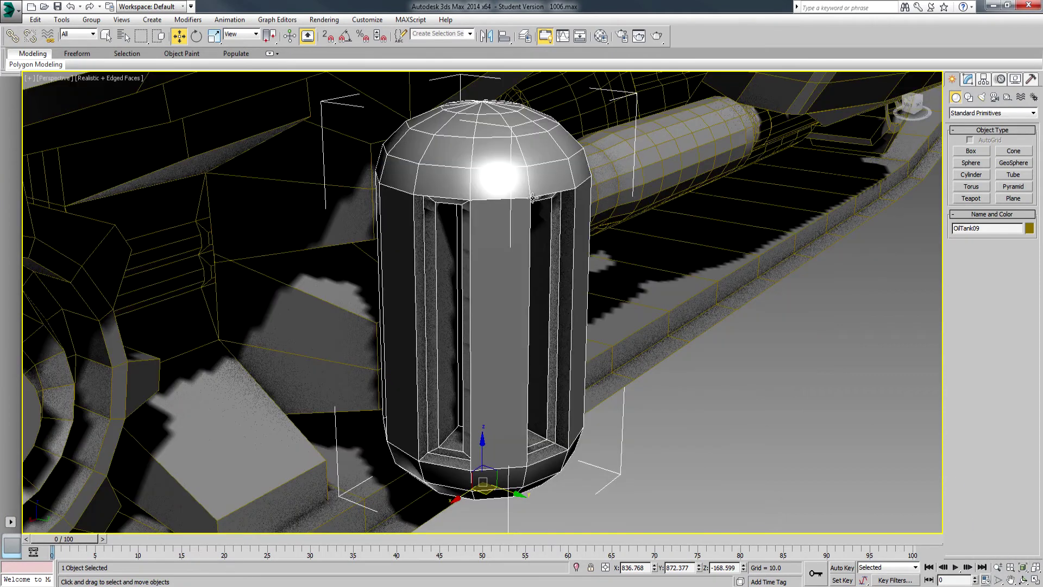
pyautogui.click(1024, 568)
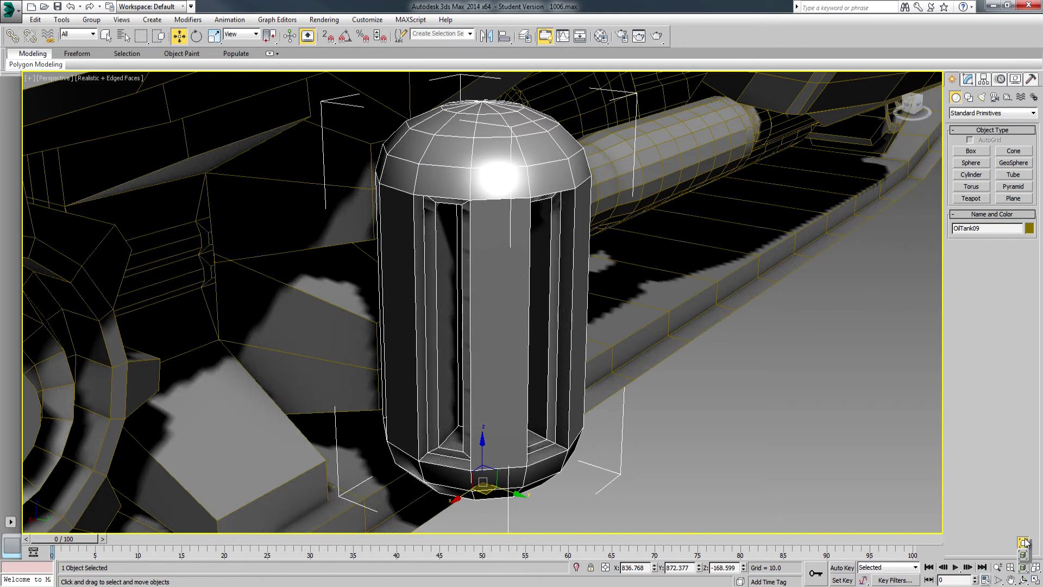
pyautogui.moveTo(1026, 545); pyautogui.dragTo(1027, 544)
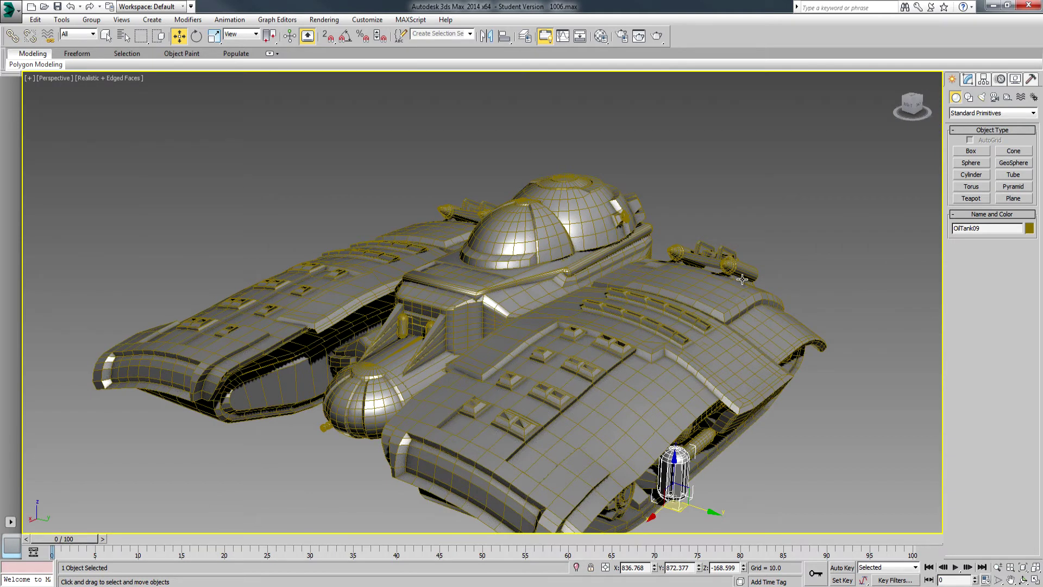
# Orbit the Perspective view slightly and zoom out so the tank has more space around it
pyautogui.click(197, 37)
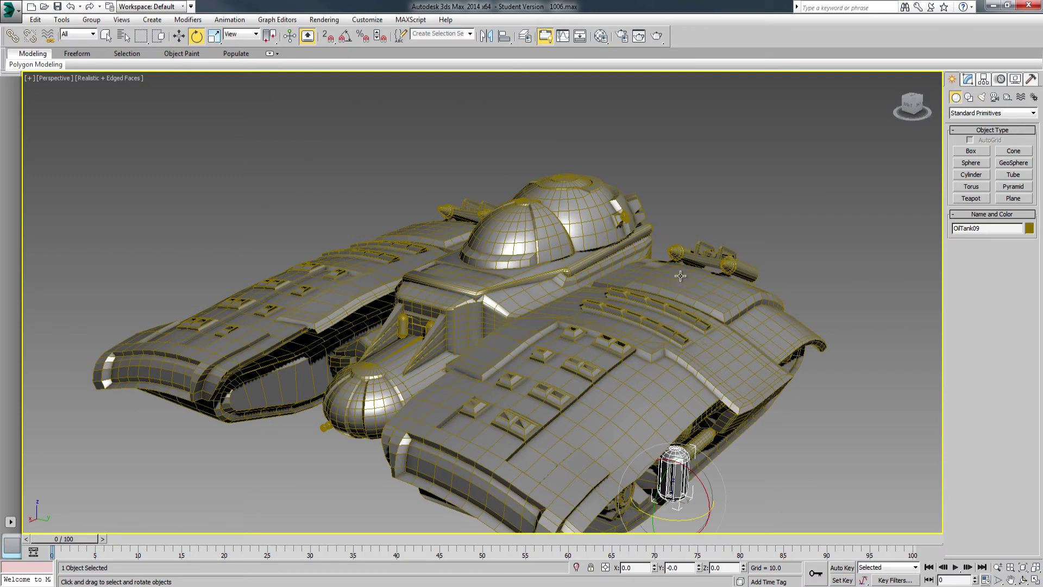
pyautogui.click(1021, 580)
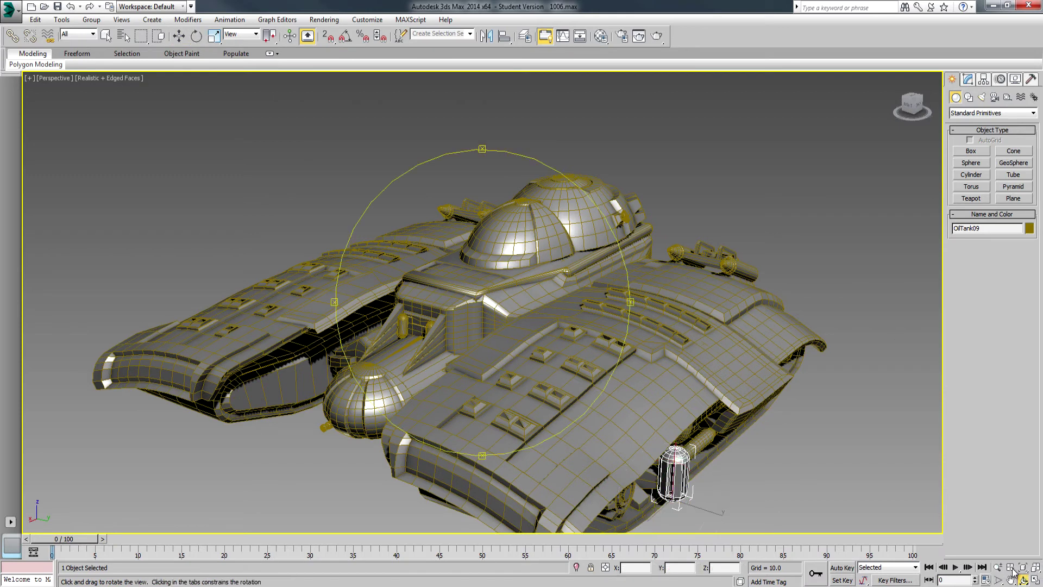
pyautogui.moveTo(566, 375); pyautogui.dragTo(727, 433)
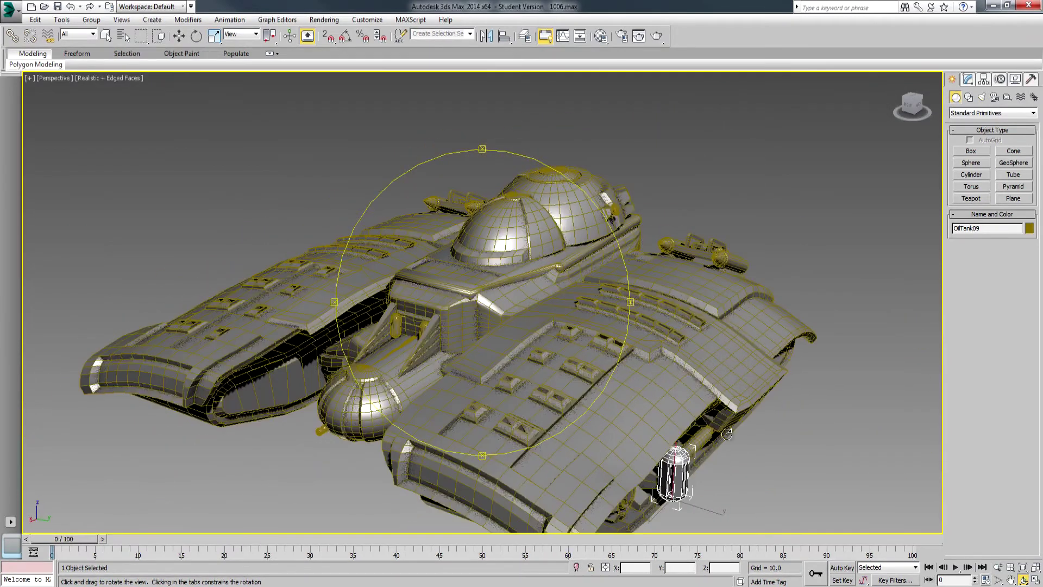
pyautogui.click(997, 566)
pyautogui.moveTo(677, 359); pyautogui.dragTo(662, 313)
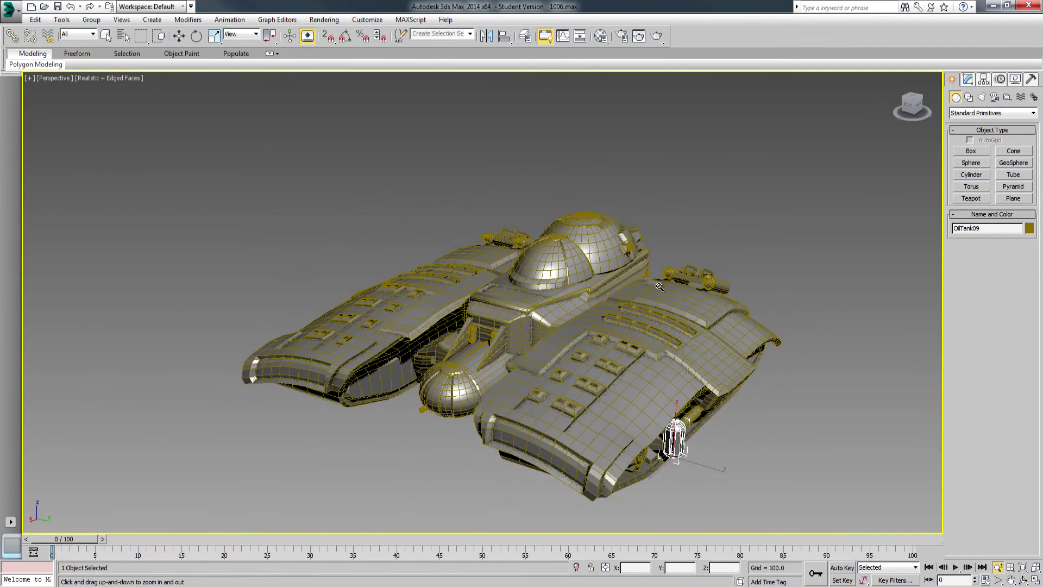
# Move the front dome upward along the Z axis and undo the move
pyautogui.click(179, 36)
pyautogui.click(540, 264)
pyautogui.moveTo(559, 244)
pyautogui.mouseDown()
pyautogui.moveTo(562, 217)
pyautogui.moveTo(563, 230)
pyautogui.mouseUp()
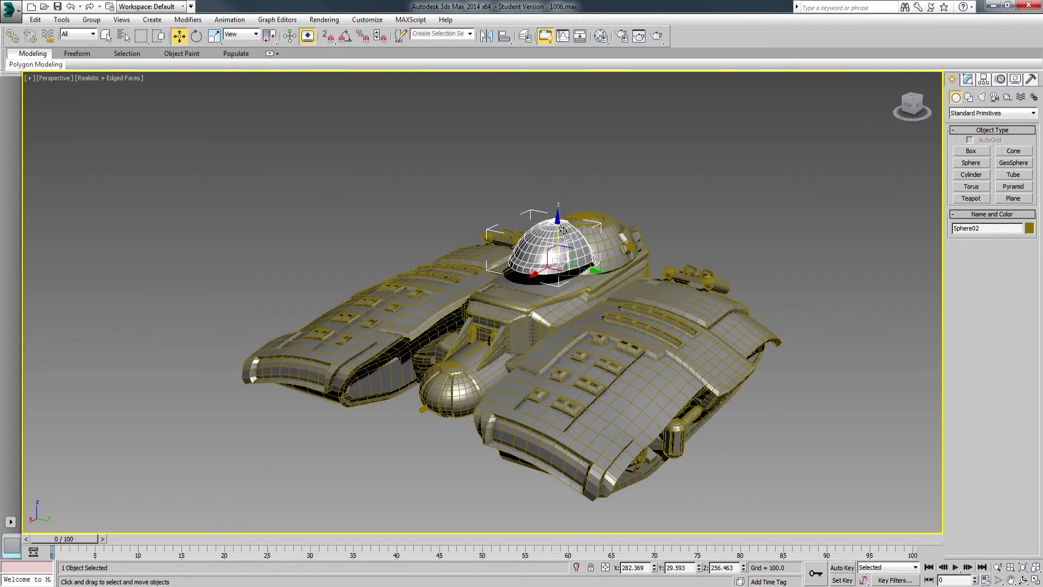
pyautogui.click(70, 6)
# Select all parts of the tank and rotate the whole model so its front faces the viewer
pyautogui.click(197, 37)
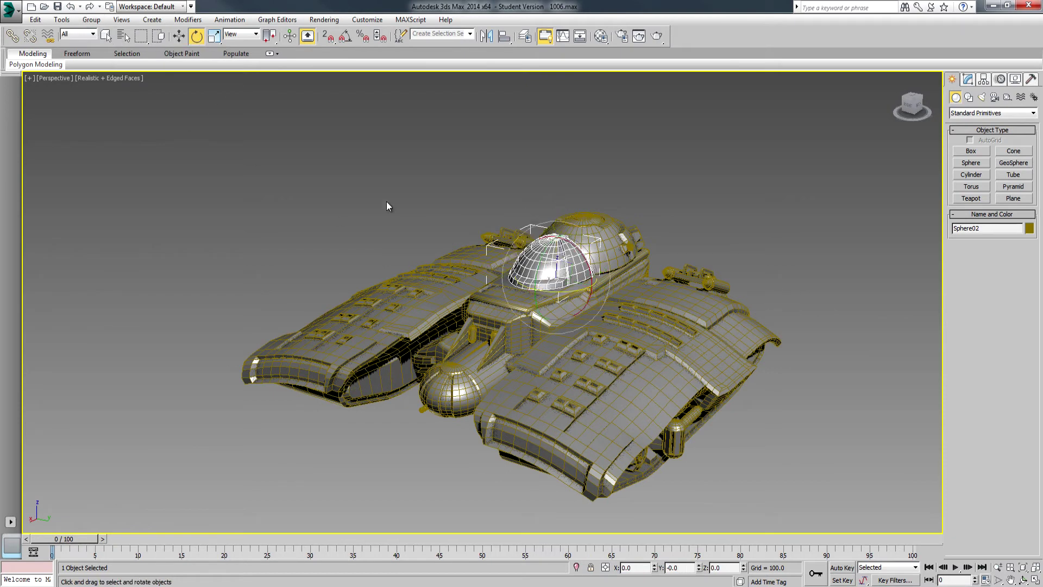
pyautogui.moveTo(880, 513); pyautogui.dragTo(875, 520)
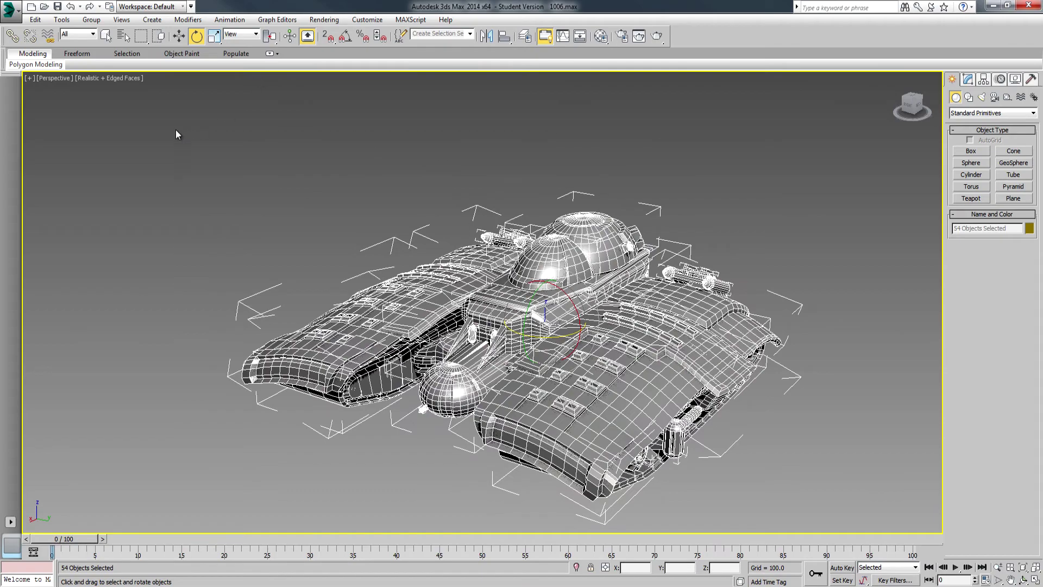
pyautogui.moveTo(214, 174); pyautogui.dragTo(935, 526)
pyautogui.moveTo(529, 311)
pyautogui.mouseDown()
pyautogui.moveTo(524, 244)
pyautogui.moveTo(515, 367)
pyautogui.moveTo(516, 304)
pyautogui.mouseUp()
pyautogui.moveTo(545, 337); pyautogui.dragTo(515, 311)
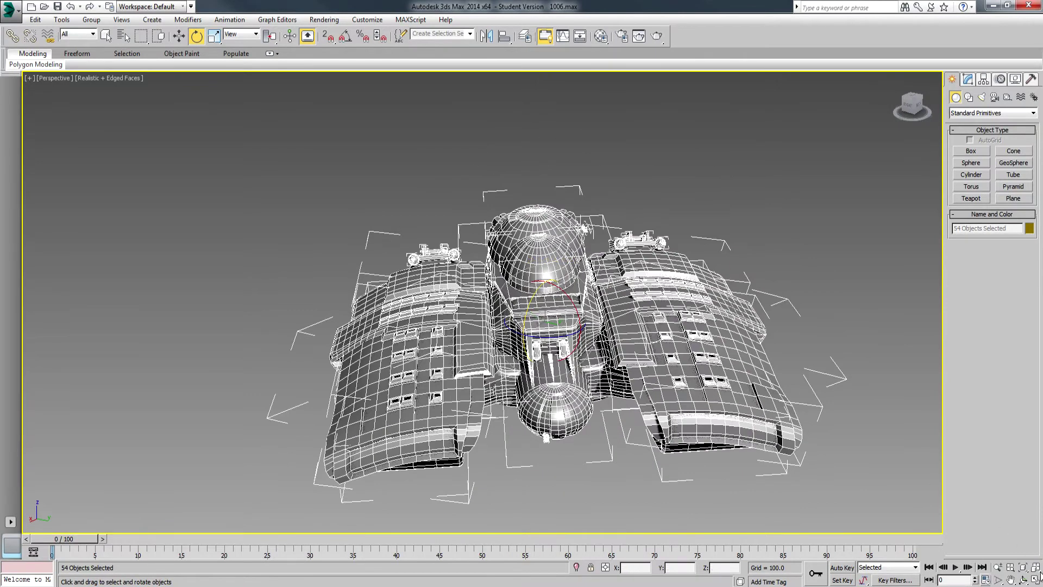
# Frame the model with the Zoom Extents modes and toggle between the maximized Perspective view and the four-viewport layout
pyautogui.click(1036, 568)
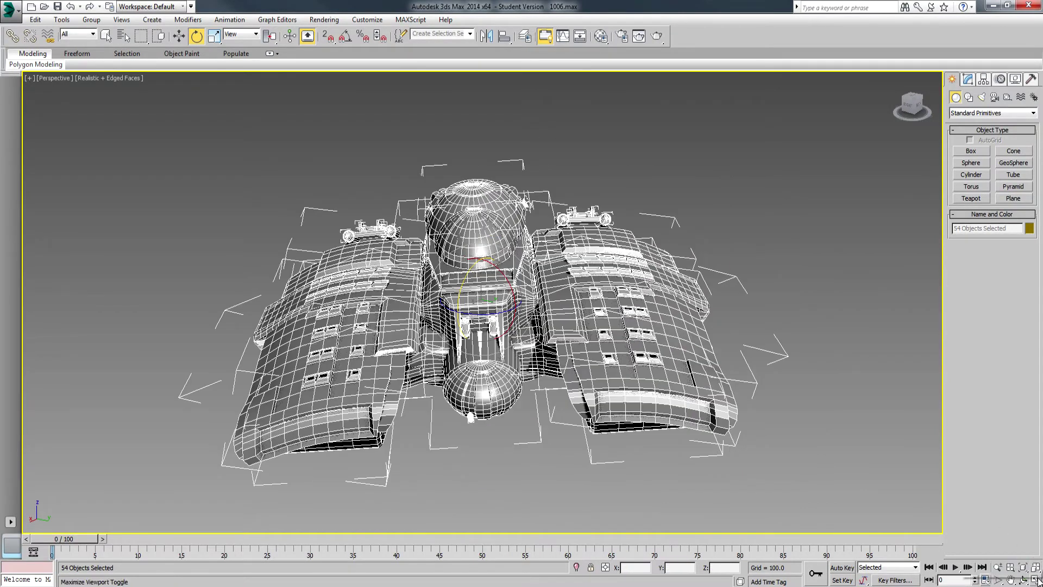
pyautogui.click(1035, 580)
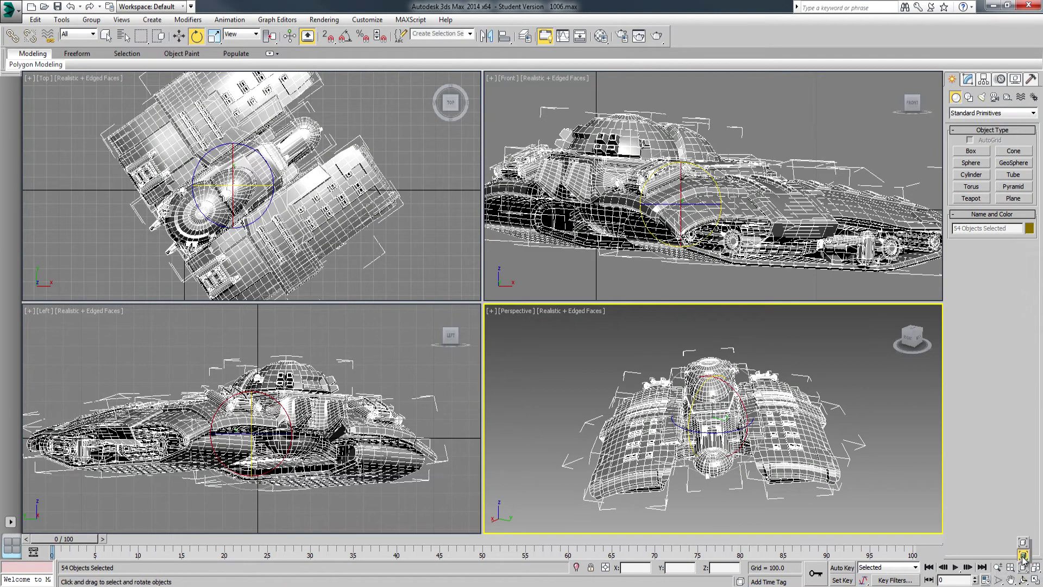
pyautogui.moveTo(1024, 557); pyautogui.dragTo(1024, 557)
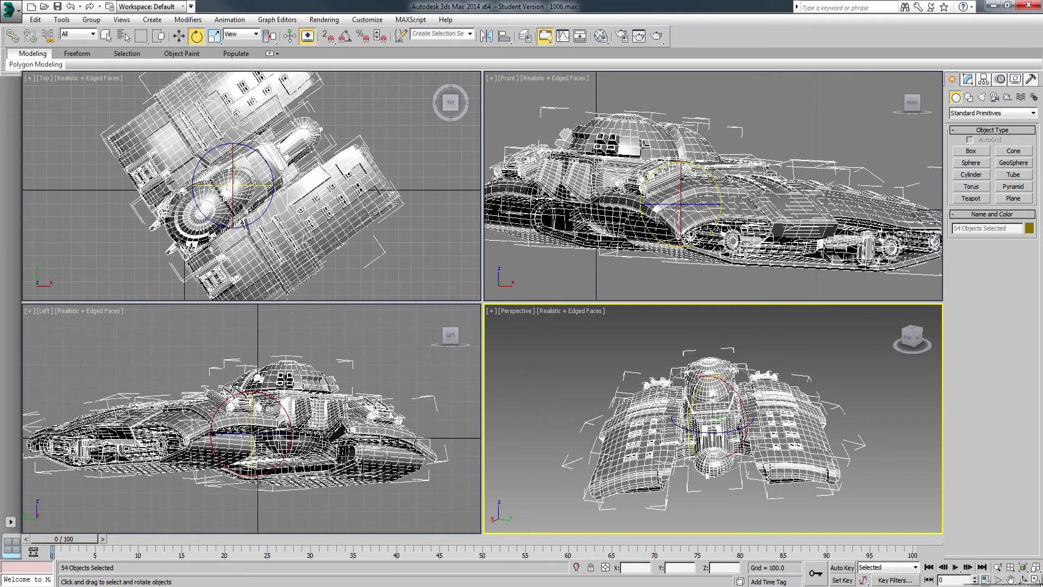
pyautogui.click(1035, 580)
pyautogui.click(1035, 580)
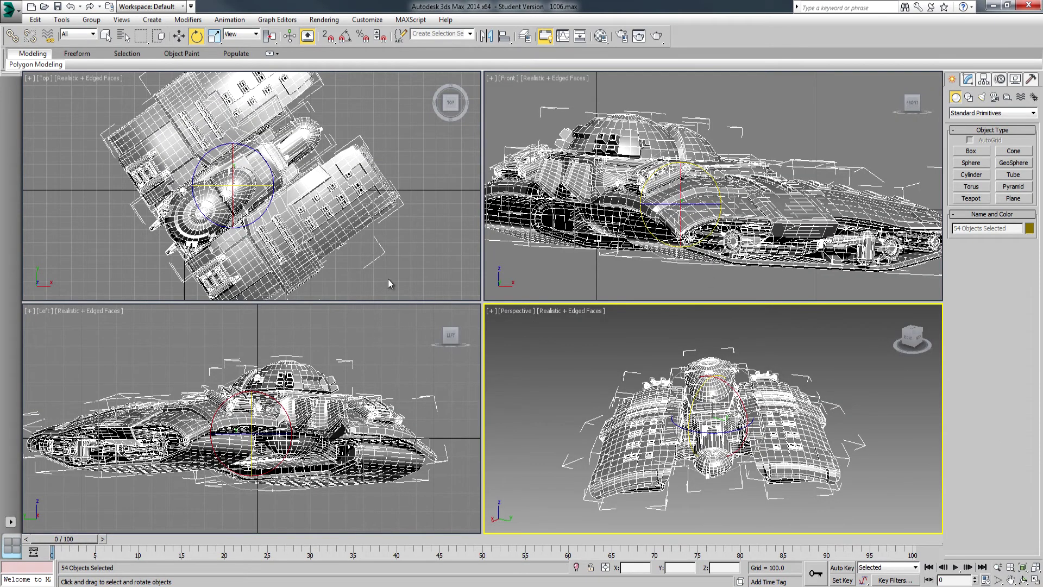
# Undo the rotations of the whole tank and maximize the Perspective viewport
pyautogui.click(71, 7)
pyautogui.click(71, 7)
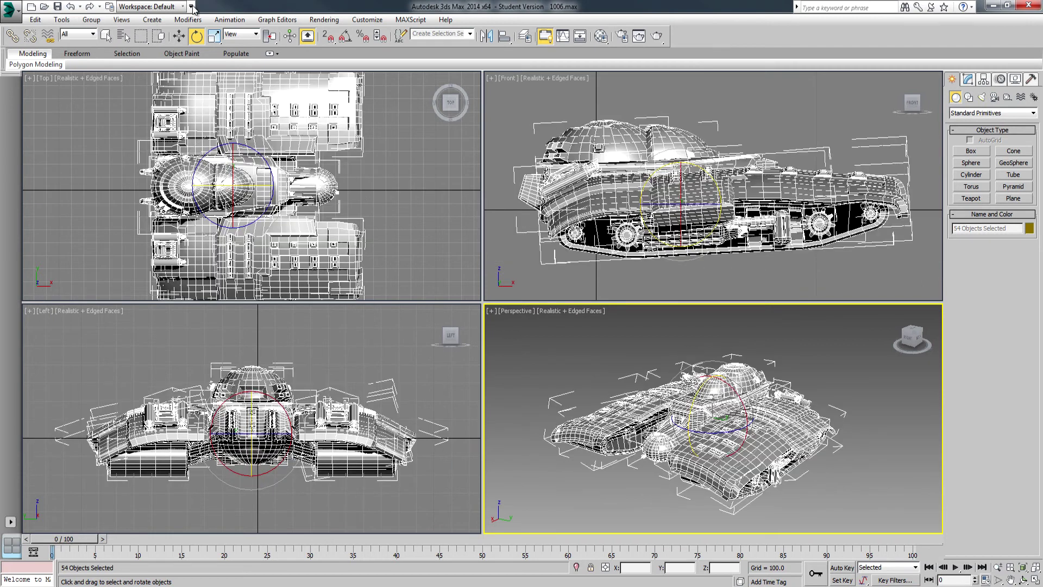
pyautogui.click(71, 7)
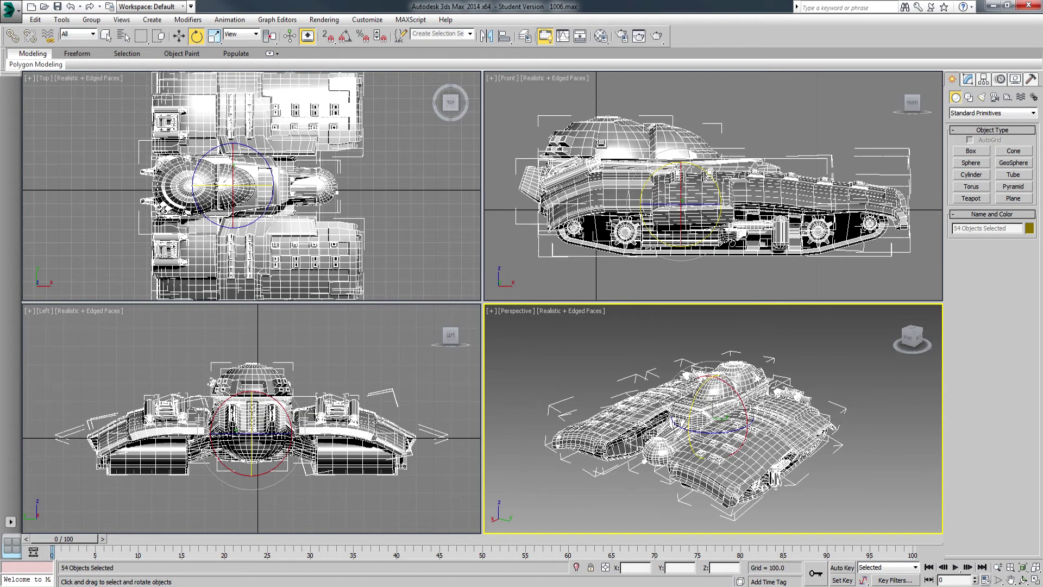
pyautogui.click(71, 7)
pyautogui.click(1035, 579)
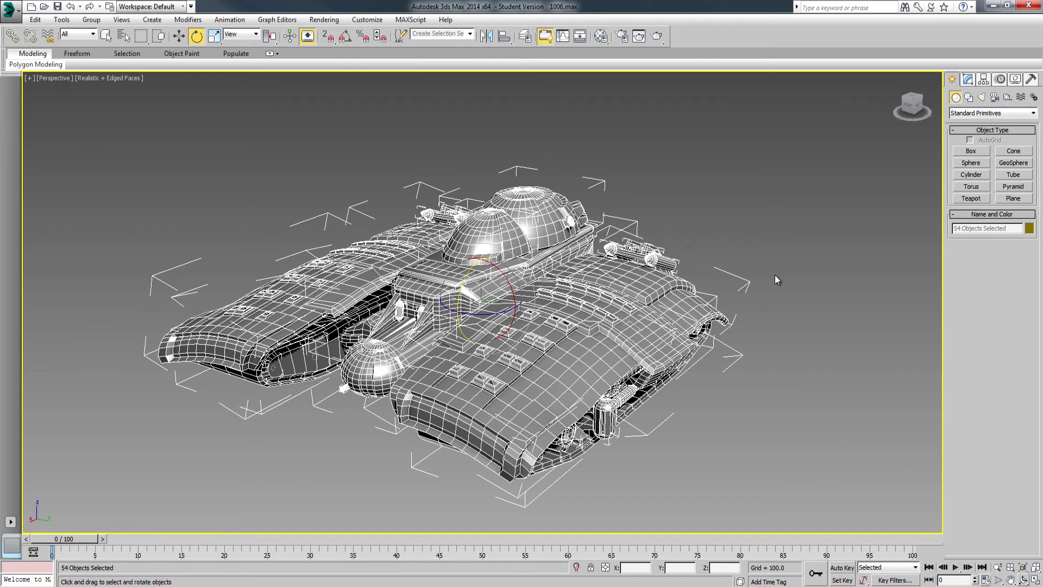
# Select the large rear dome on the turret and hide it with Hide Selection
pyautogui.moveTo(775, 275)
pyautogui.keyDown('alt'); pyautogui.mouseDown(button='middle')
pyautogui.moveTo(774, 241)
pyautogui.moveTo(797, 265)
pyautogui.moveTo(761, 273)
pyautogui.mouseUp(button='middle'); pyautogui.keyUp('alt')
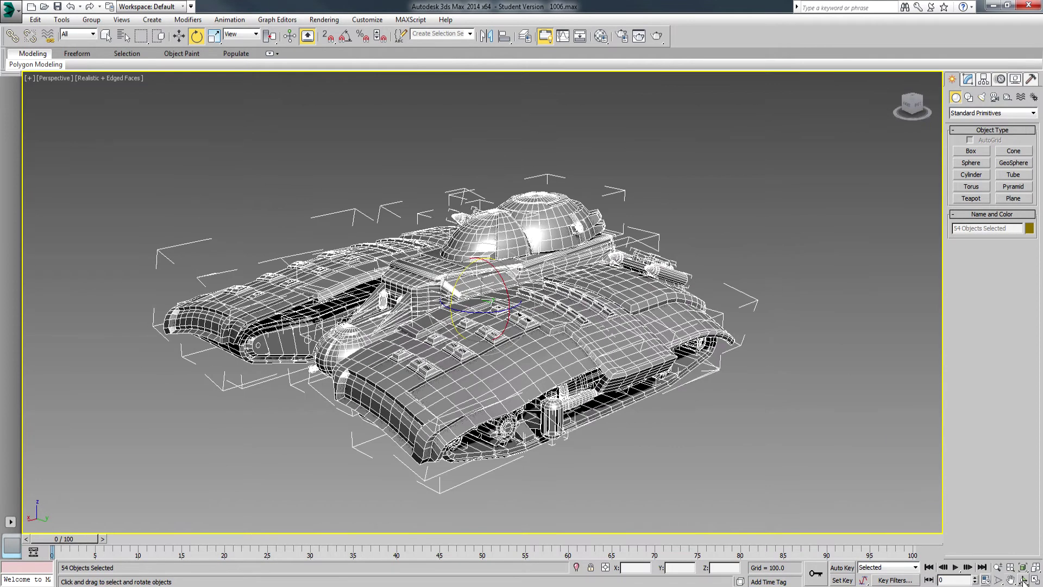
pyautogui.moveTo(1022, 580)
pyautogui.mouseDown()
pyautogui.moveTo(1027, 555)
pyautogui.moveTo(1024, 579)
pyautogui.mouseUp()
pyautogui.click(651, 224)
pyautogui.click(553, 217)
pyautogui.rightClick(536, 229)
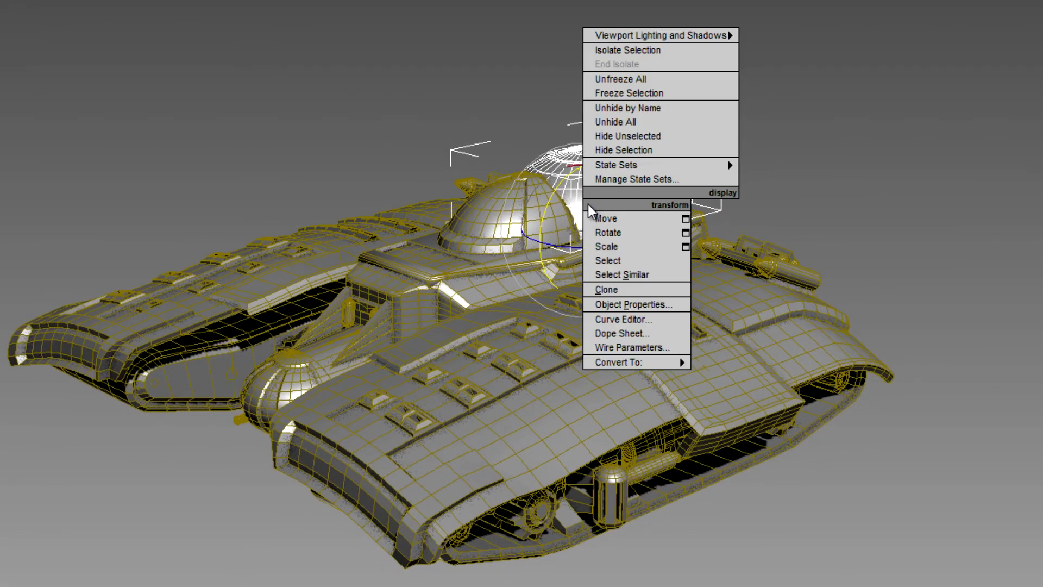
pyautogui.click(634, 153)
# Select all parts of the tank and hide them with Hide Selection
pyautogui.moveTo(903, 103); pyautogui.dragTo(63, 584)
pyautogui.rightClick(506, 368)
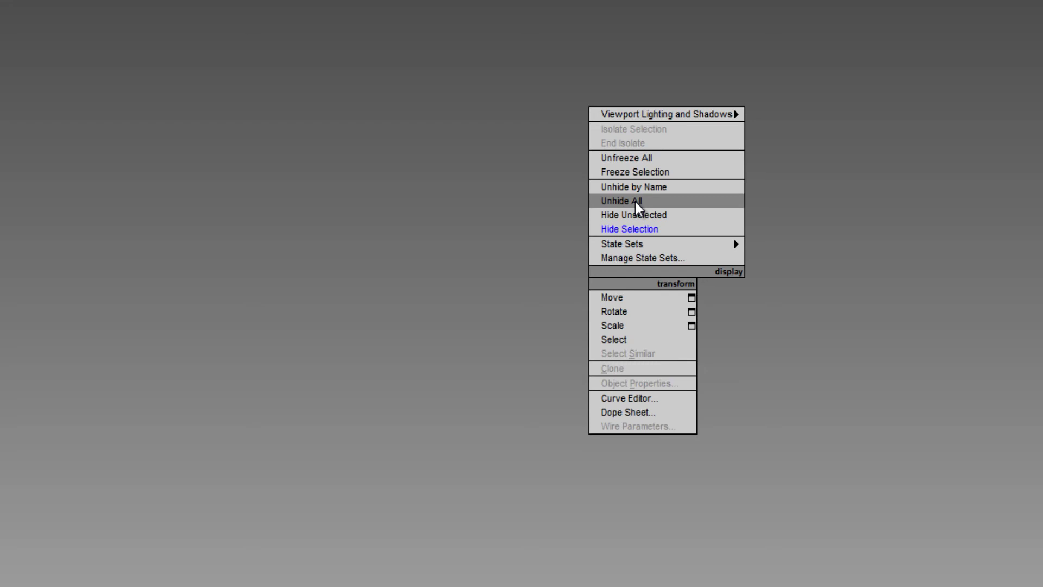
# Examine the hidden objects in the Unhide by Name list and the visible objects in the Select From Scene list
pyautogui.click(635, 186)
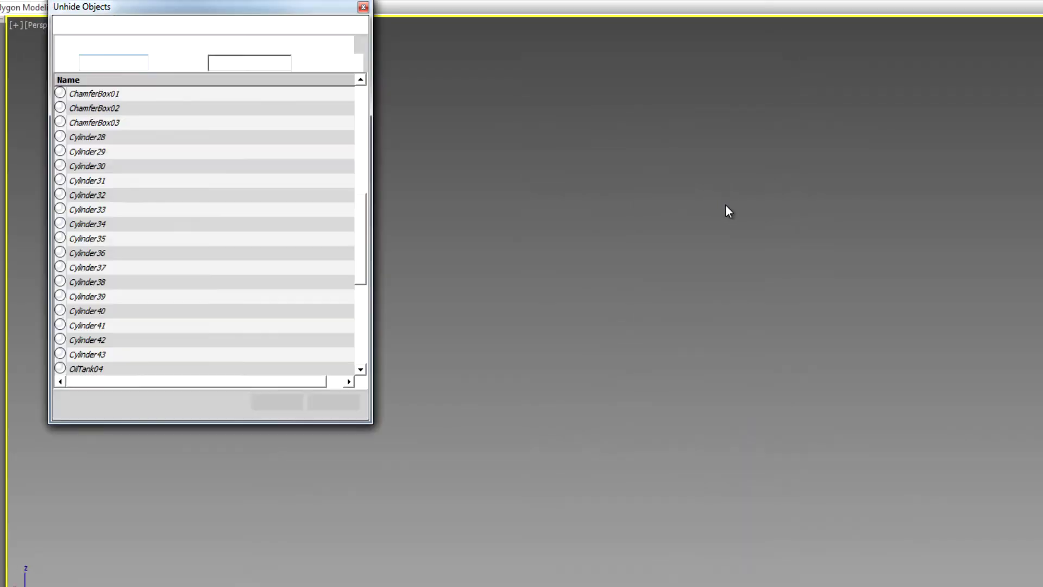
pyautogui.moveTo(364, 214); pyautogui.dragTo(360, 106)
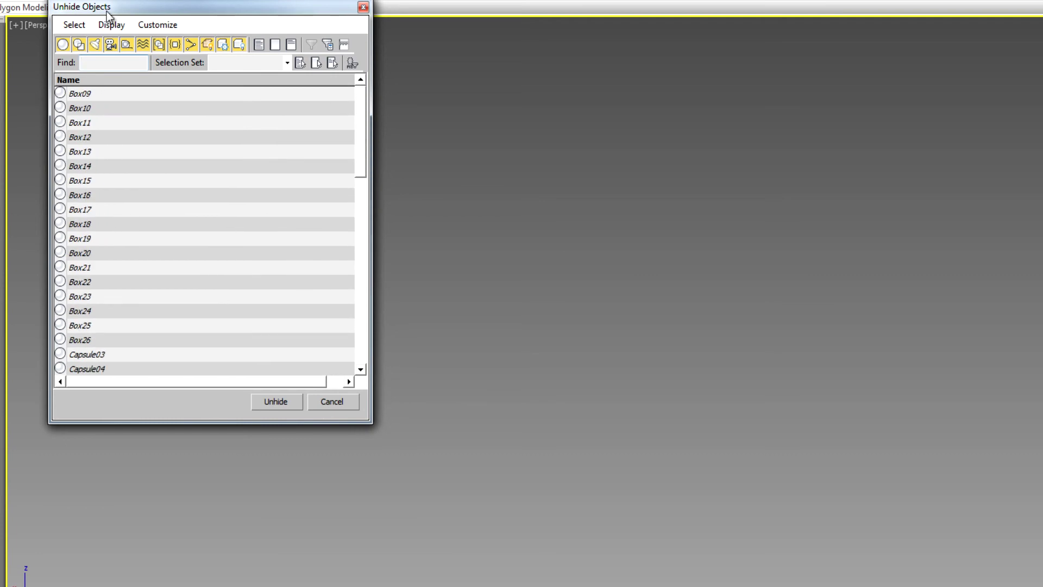
pyautogui.moveTo(142, 11); pyautogui.dragTo(280, 61)
pyautogui.moveTo(499, 171); pyautogui.dragTo(502, 228)
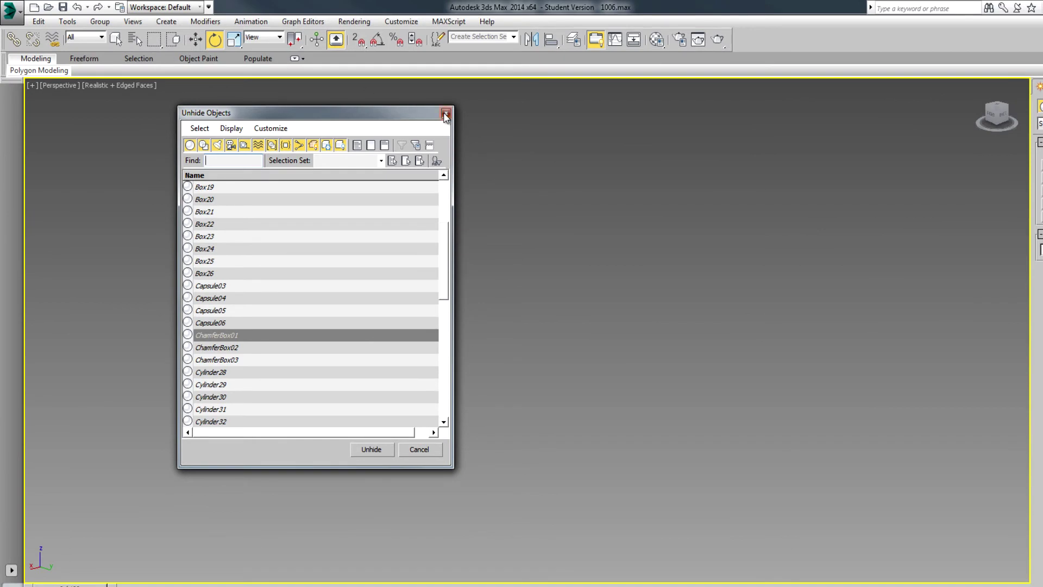
pyautogui.click(445, 113)
pyautogui.click(135, 41)
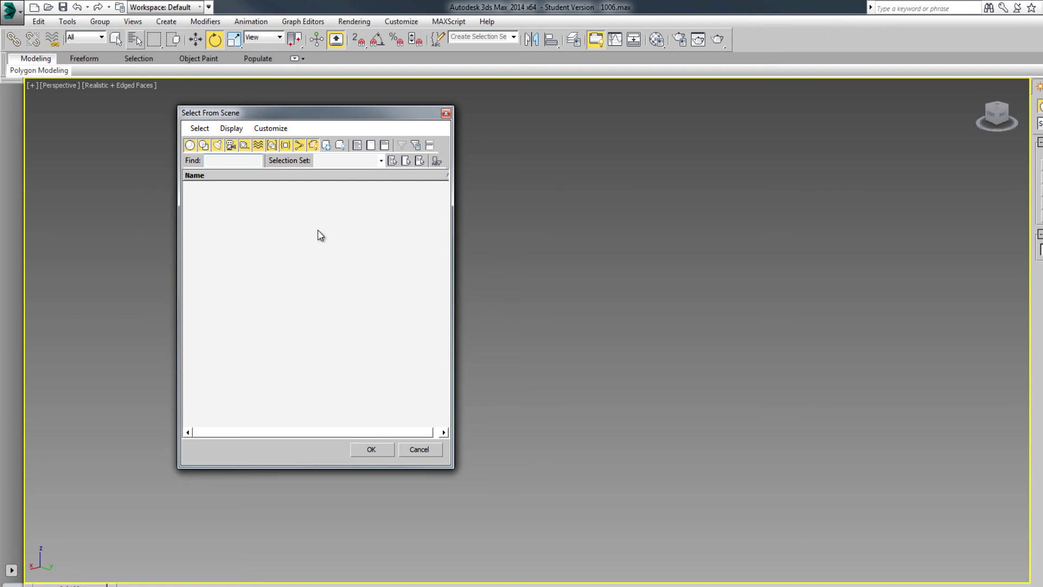
pyautogui.click(445, 113)
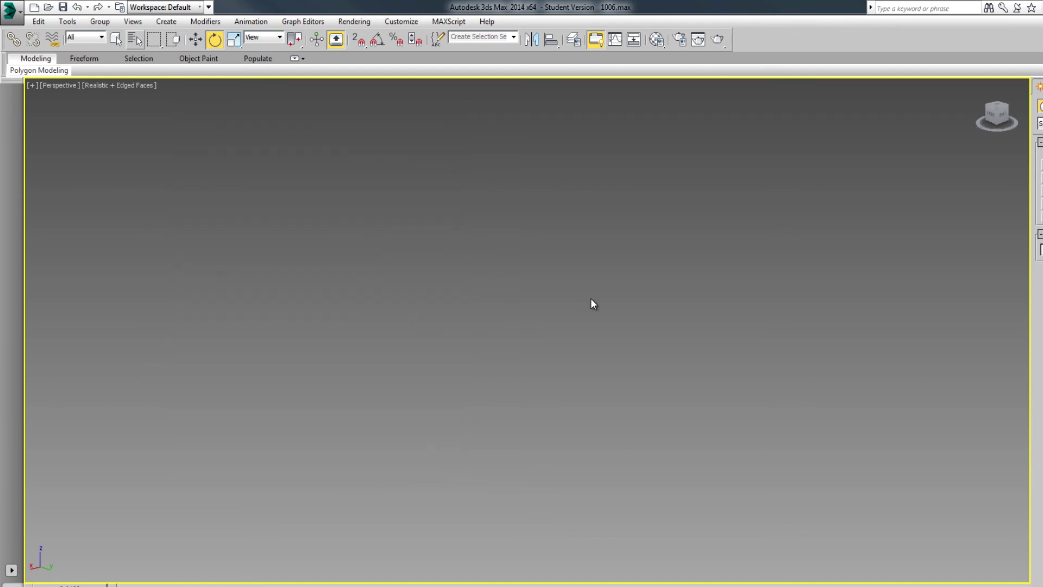
# Unhide all objects in the scene
pyautogui.rightClick(626, 319)
pyautogui.click(649, 256)
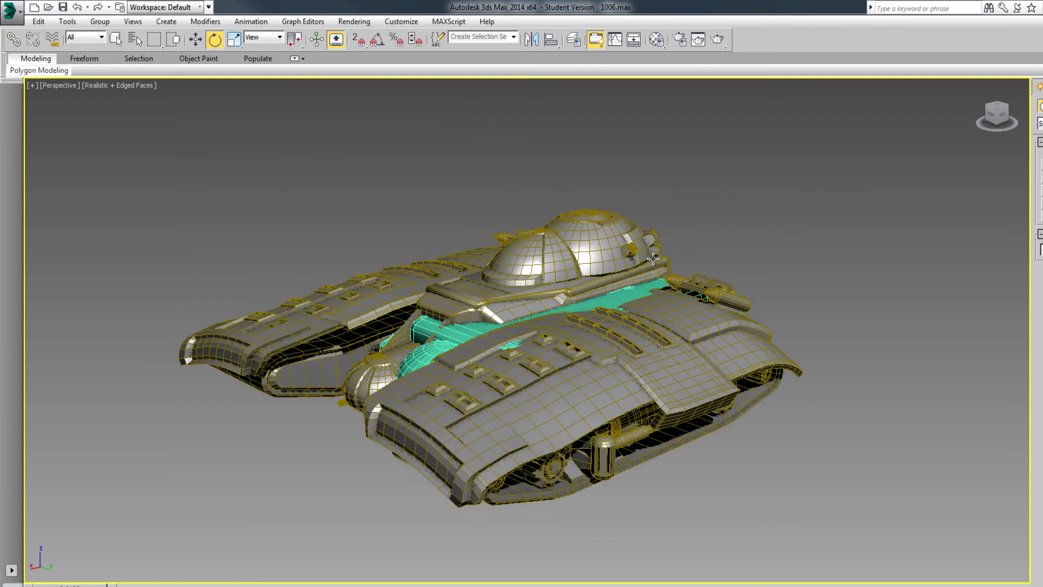
# Move the long cyan part in the tank's centre up above the model and delete it
pyautogui.click(397, 292)
pyautogui.click(191, 40)
pyautogui.moveTo(565, 305); pyautogui.dragTo(566, 162)
pyautogui.moveTo(531, 202); pyautogui.dragTo(390, 258)
pyautogui.press('Delete')
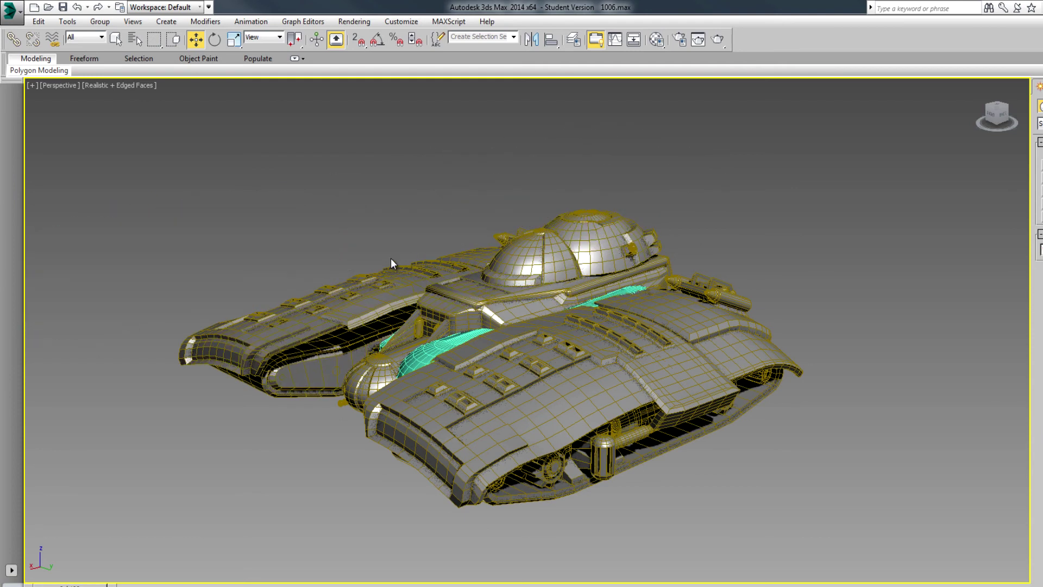
# Raise the cyan capsule-shaped part above the tank and hide it with Hide Selection
pyautogui.click(443, 351)
pyautogui.moveTo(616, 297); pyautogui.dragTo(617, 154)
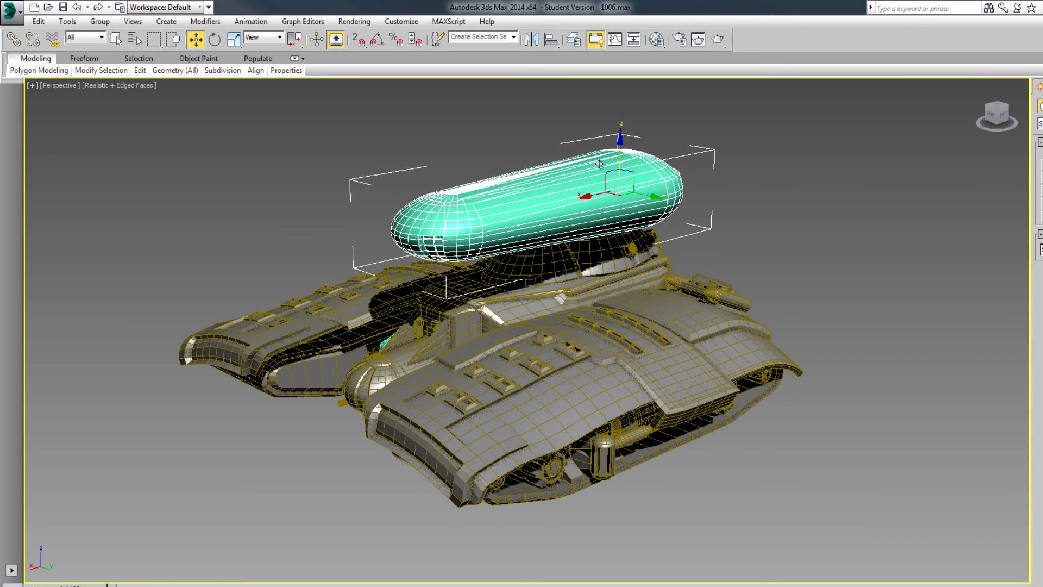
pyautogui.rightClick(553, 172)
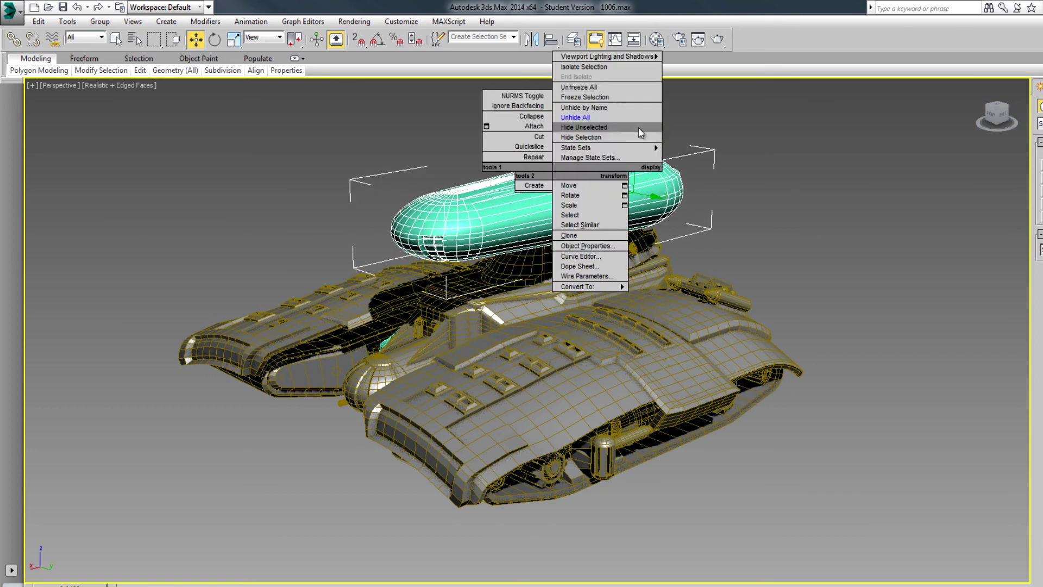
pyautogui.click(586, 137)
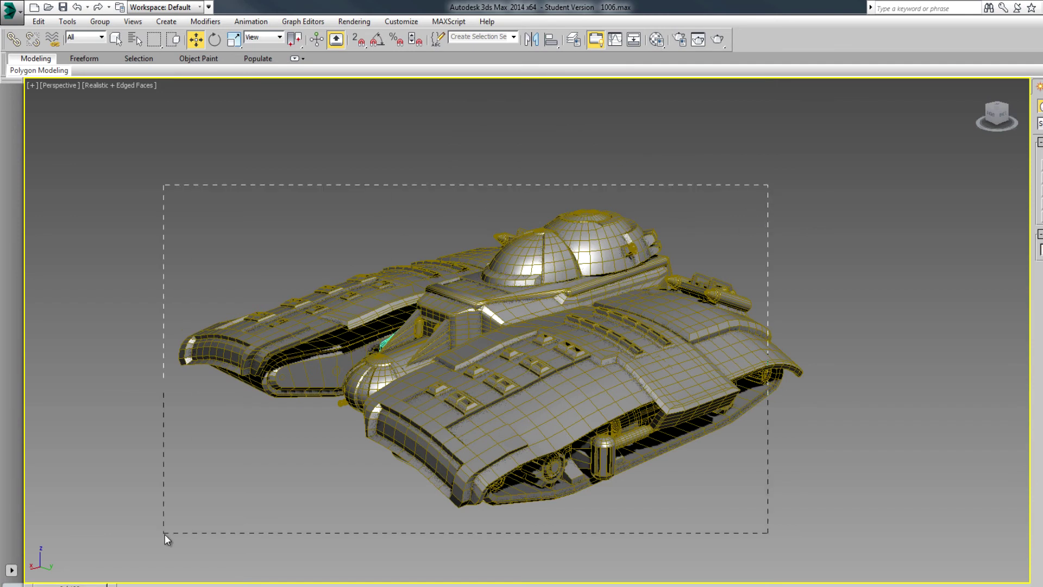
# Select the remaining cyan part behind the front dome and move it up above the tank
pyautogui.hotkey('ctrl', 'a')
pyautogui.click(384, 348)
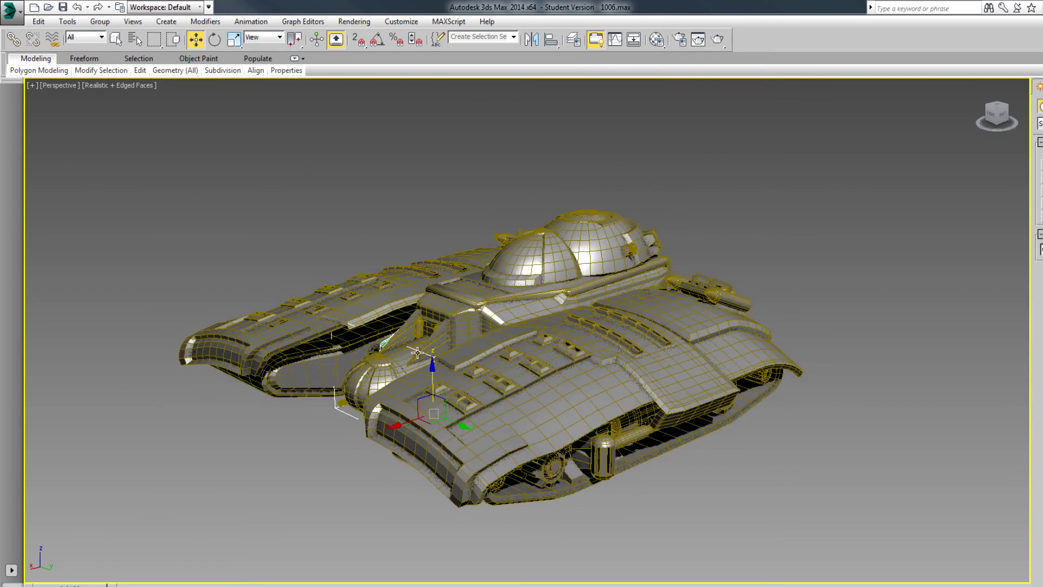
pyautogui.hotkey('ctrl', 'z')
pyautogui.hotkey('ctrl', 'z')
pyautogui.hotkey('ctrl', 'z')
# Unhide all objects and delete the raised cyan parts above the tank
pyautogui.rightClick(519, 217)
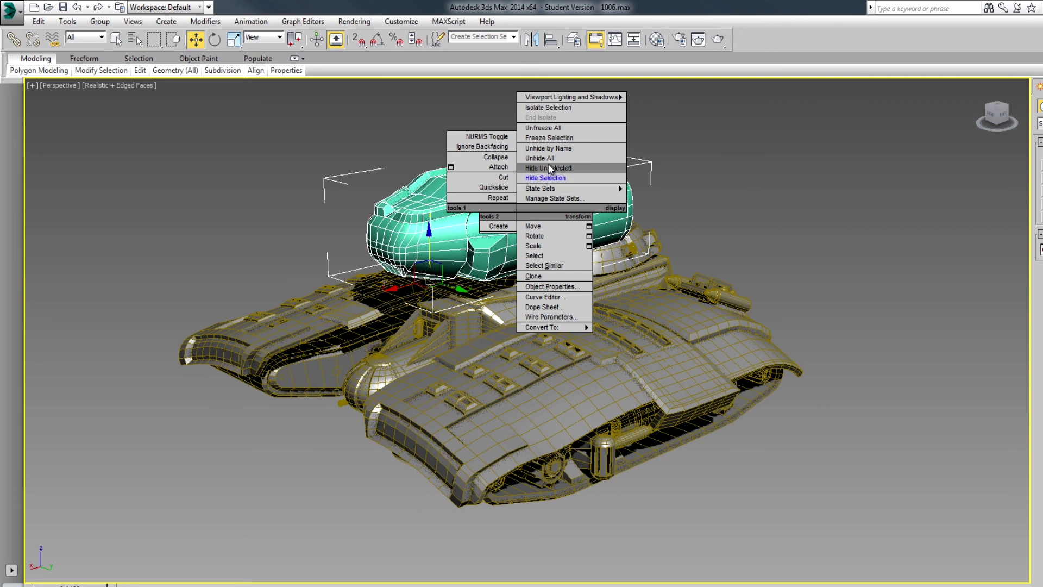
pyautogui.moveTo(459, 128); pyautogui.dragTo(655, 164)
pyautogui.press('Delete')
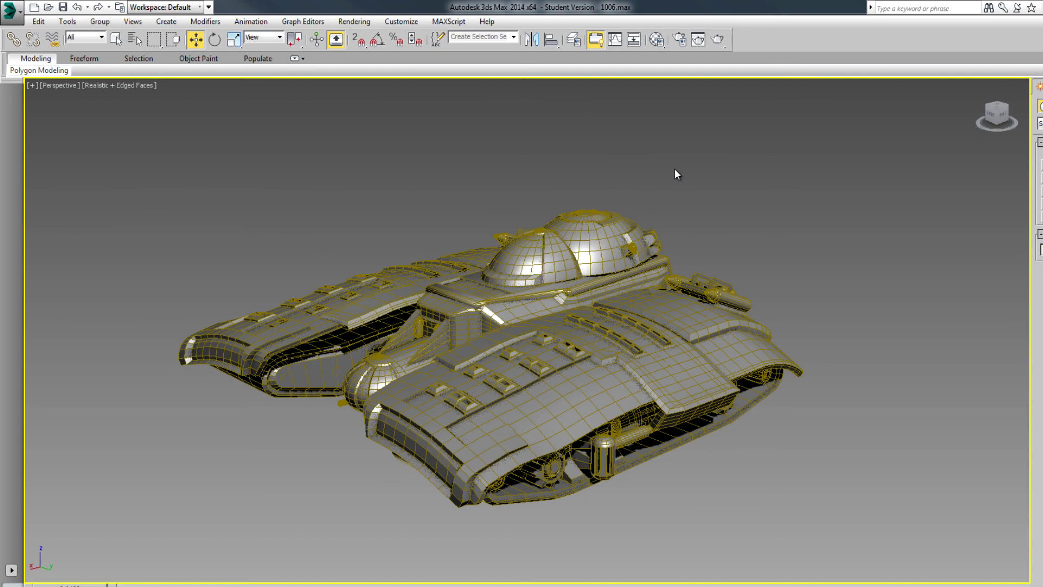
# Select the near front fender plate with the raised blocks and hide all other objects with Hide Unselected
pyautogui.hotkey('ctrl', 'r')
pyautogui.moveTo(652, 347); pyautogui.dragTo(535, 365)
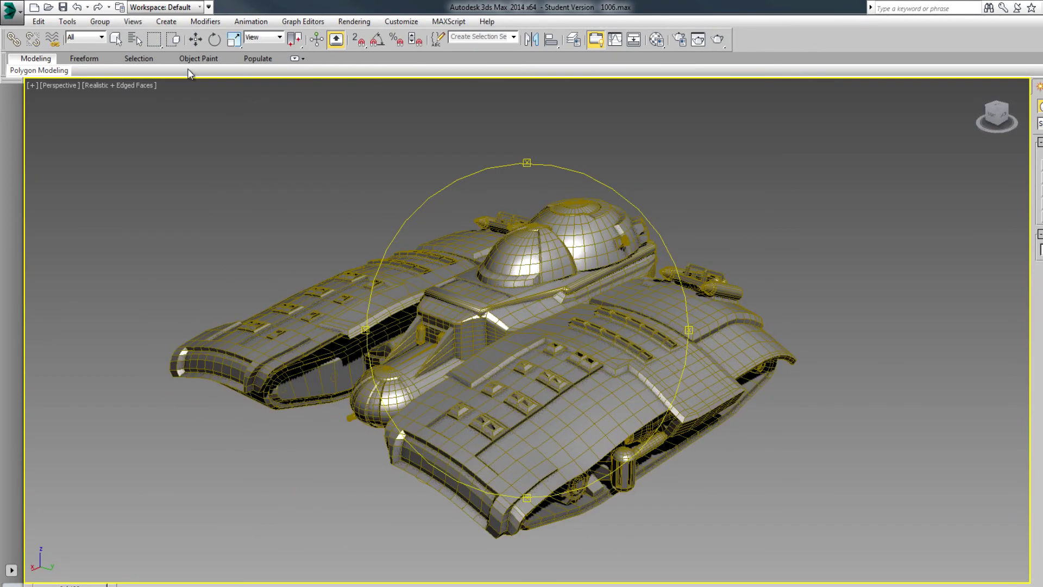
pyautogui.click(194, 40)
pyautogui.rightClick(740, 184)
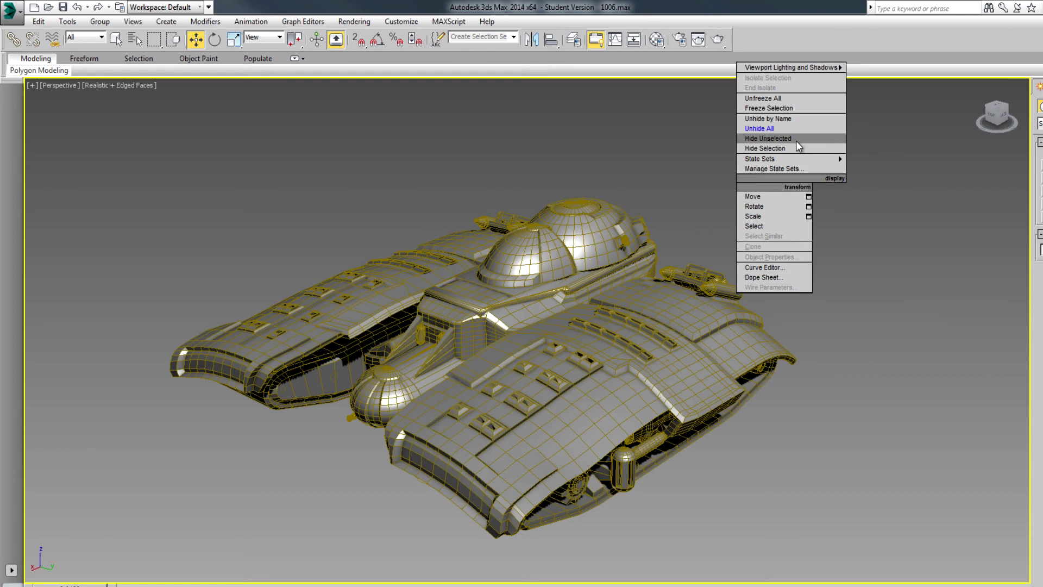
pyautogui.click(582, 255)
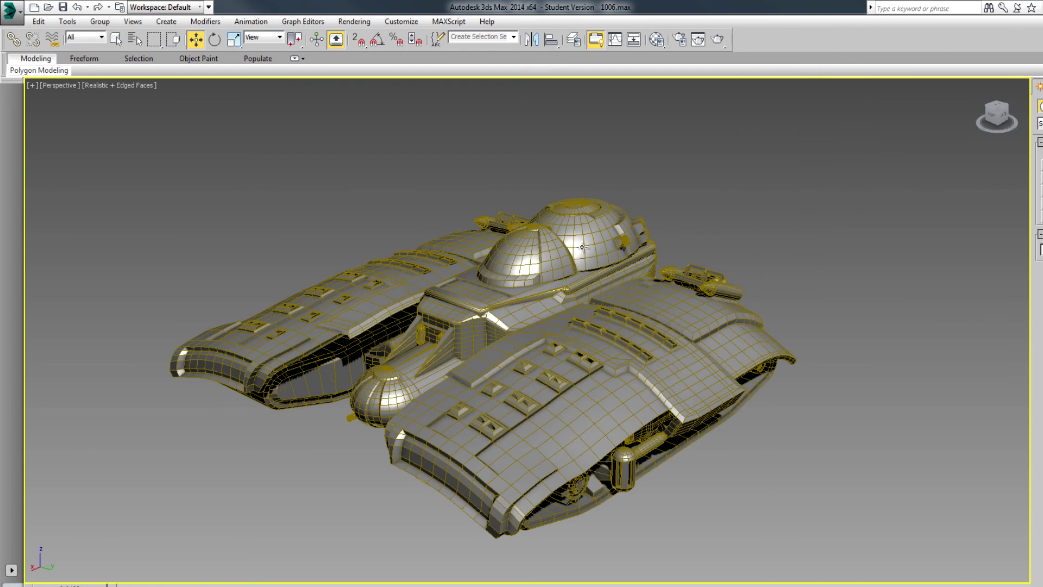
pyautogui.click(583, 249)
pyautogui.click(803, 194)
pyautogui.click(638, 392)
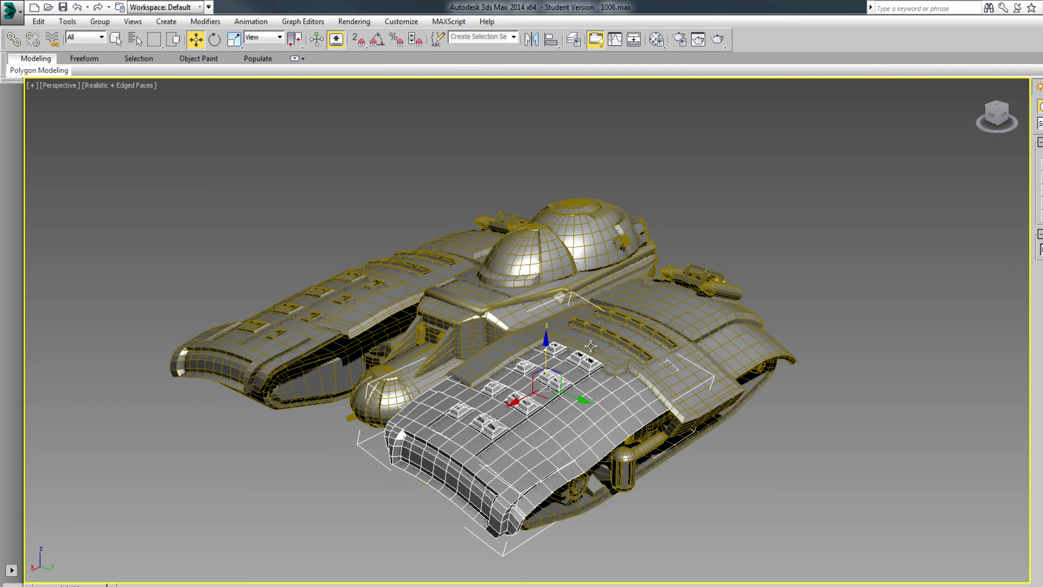
pyautogui.rightClick(587, 418)
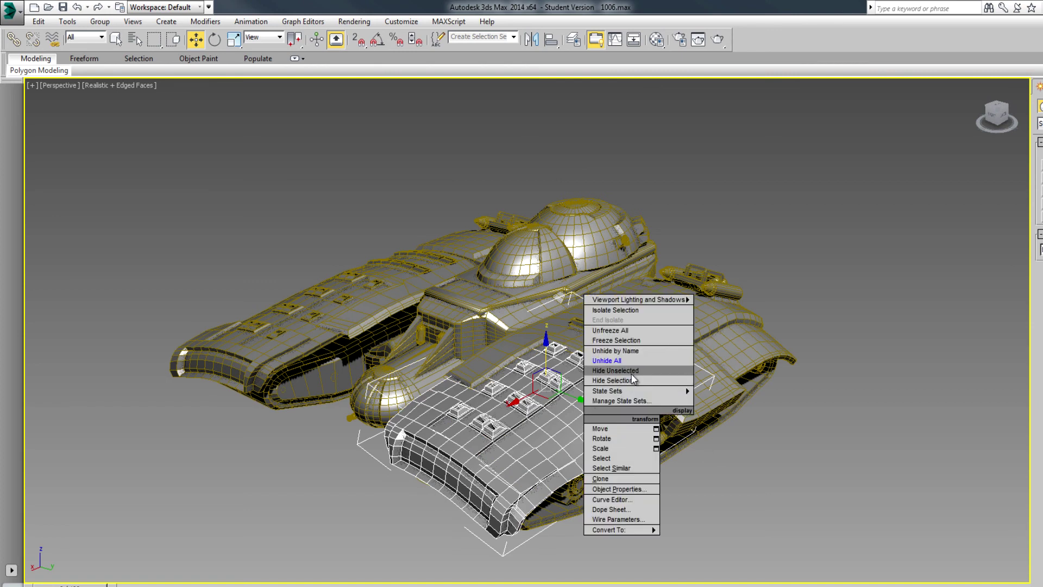
pyautogui.click(615, 372)
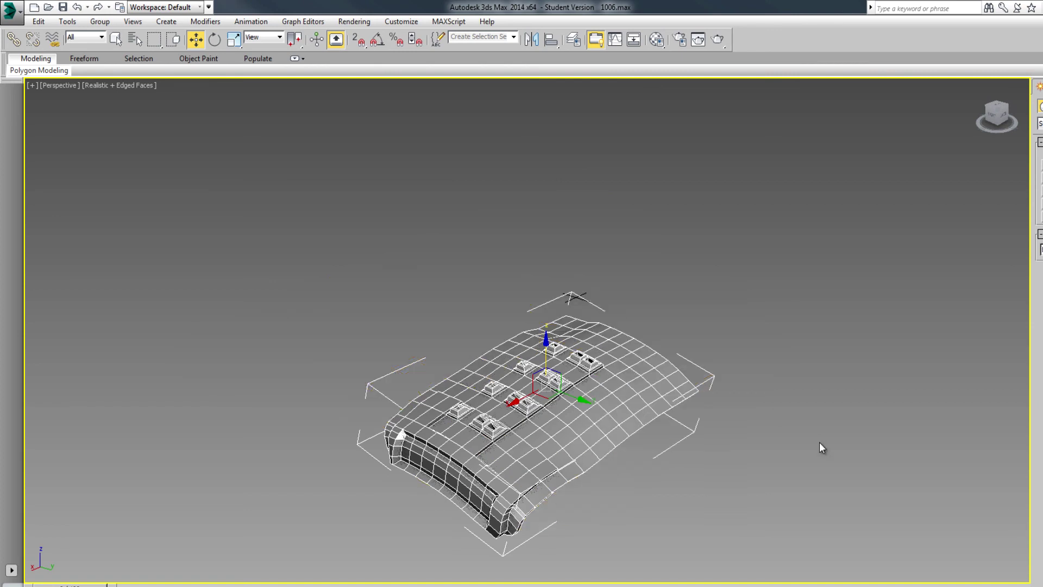
# Unhide all parts of the tank and clear the selection
pyautogui.rightClick(566, 425)
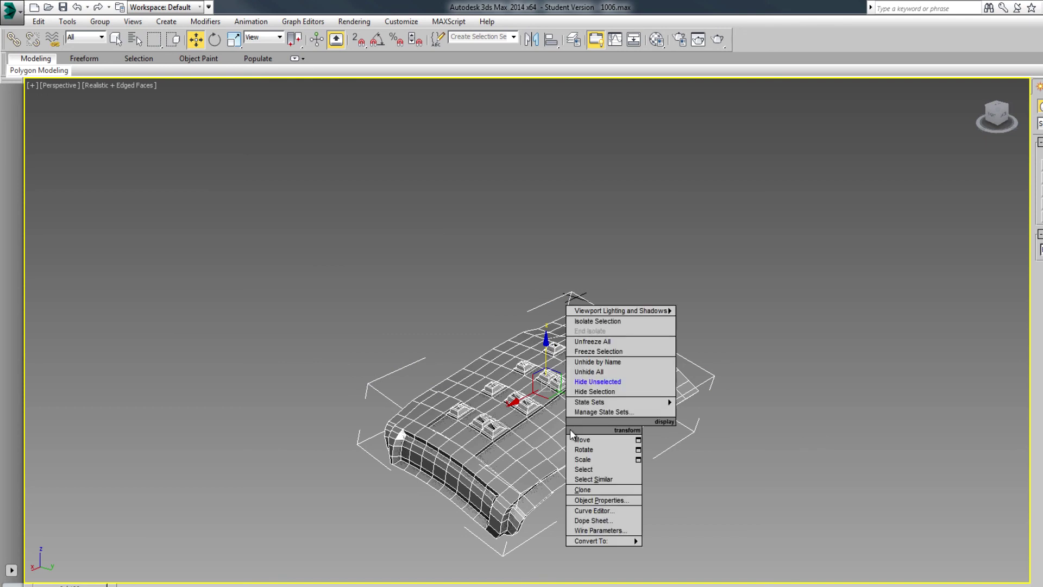
pyautogui.click(634, 372)
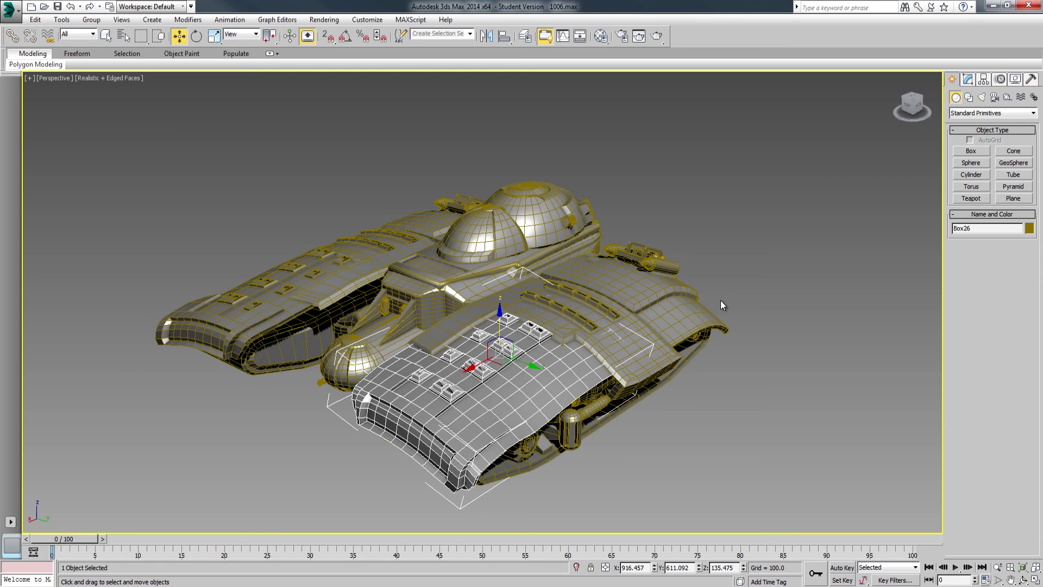
pyautogui.click(755, 247)
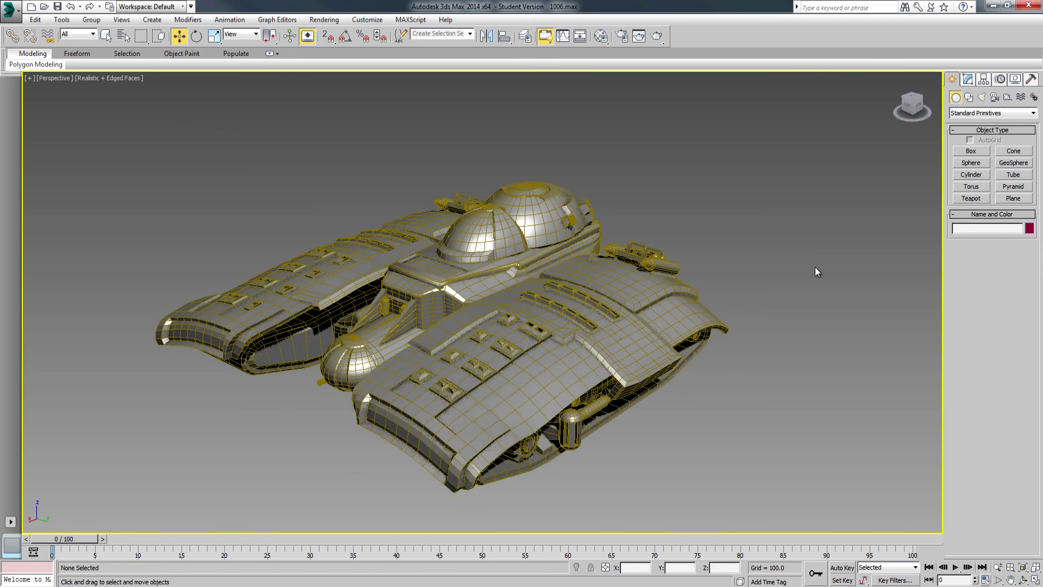